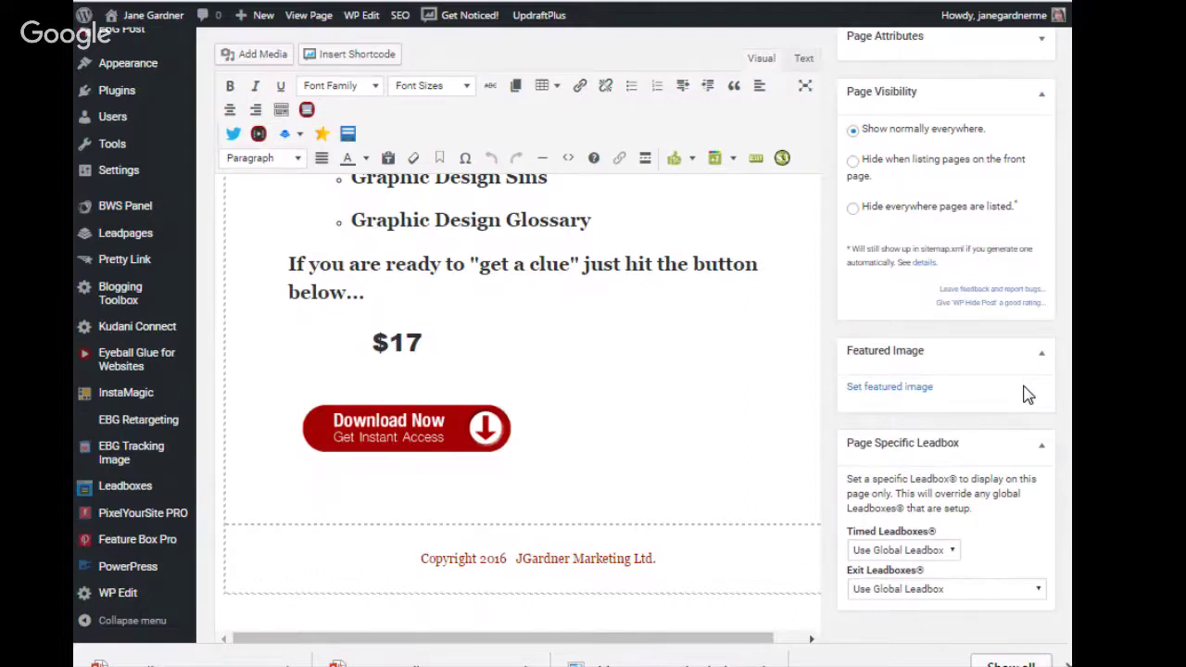
Step: Find the red Download Now button image in the media library and examine its file URL
click(264, 55)
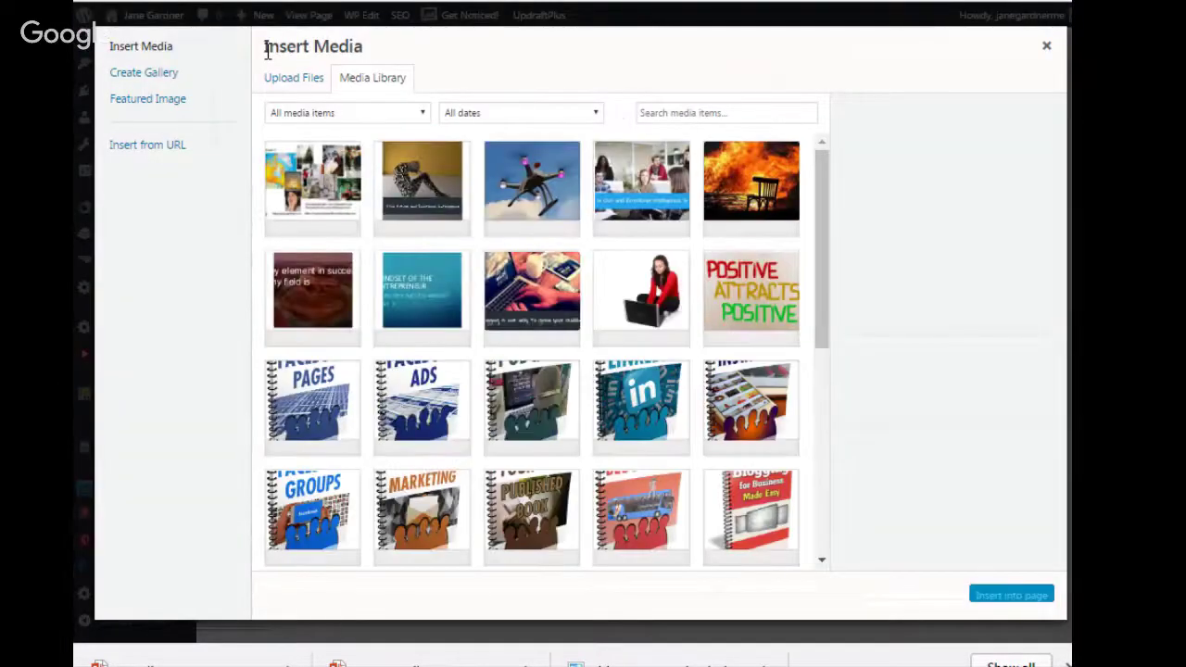
drag(826, 169, 799, 535)
scroll(819, 514, down, 3)
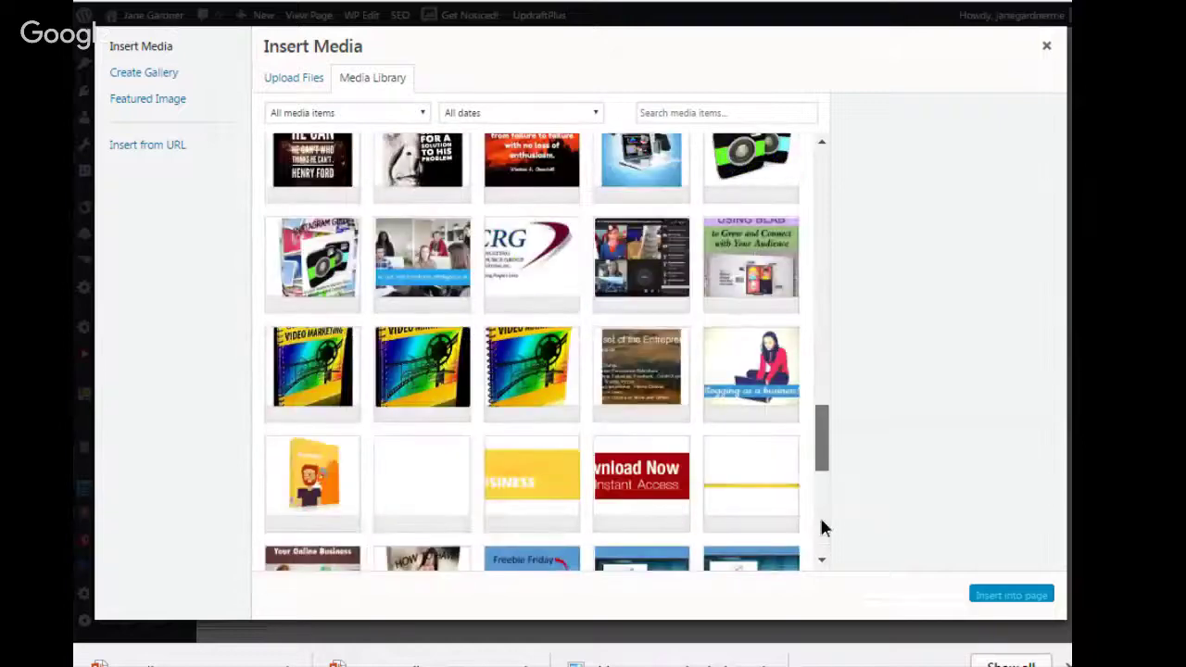
click(647, 480)
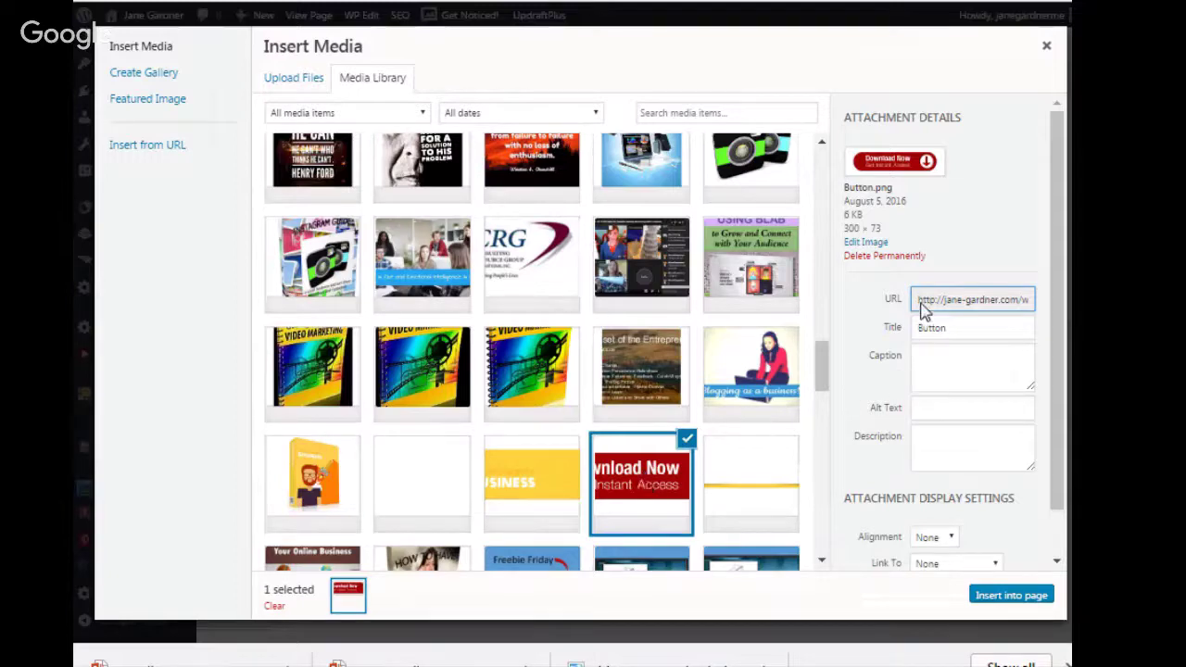
drag(916, 300, 1027, 300)
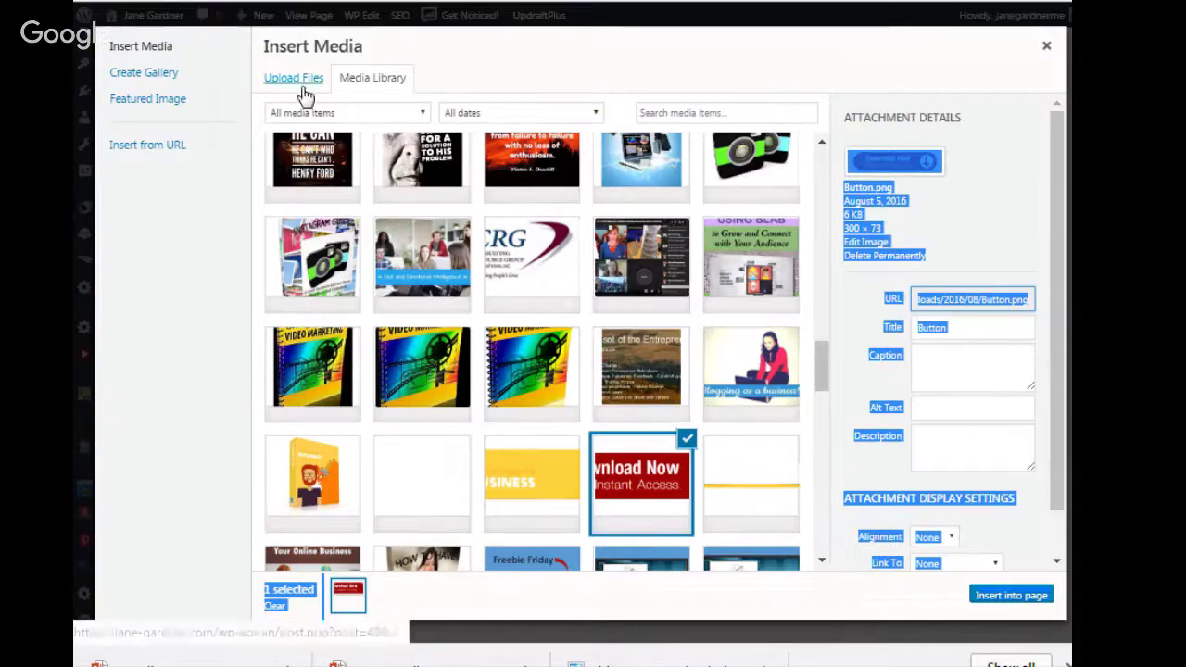
click(1048, 46)
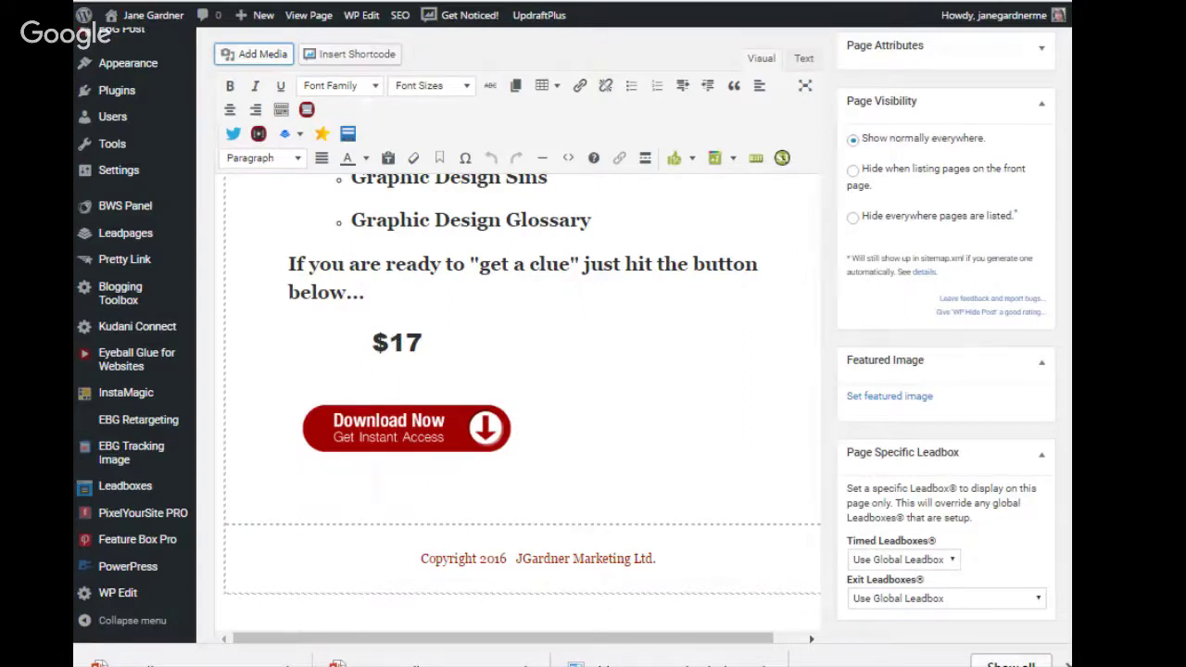
Step: Switch to the Notepad notes and review the button picture URL, Thankyou Page and Sales Page entries
key(alt+Tab)
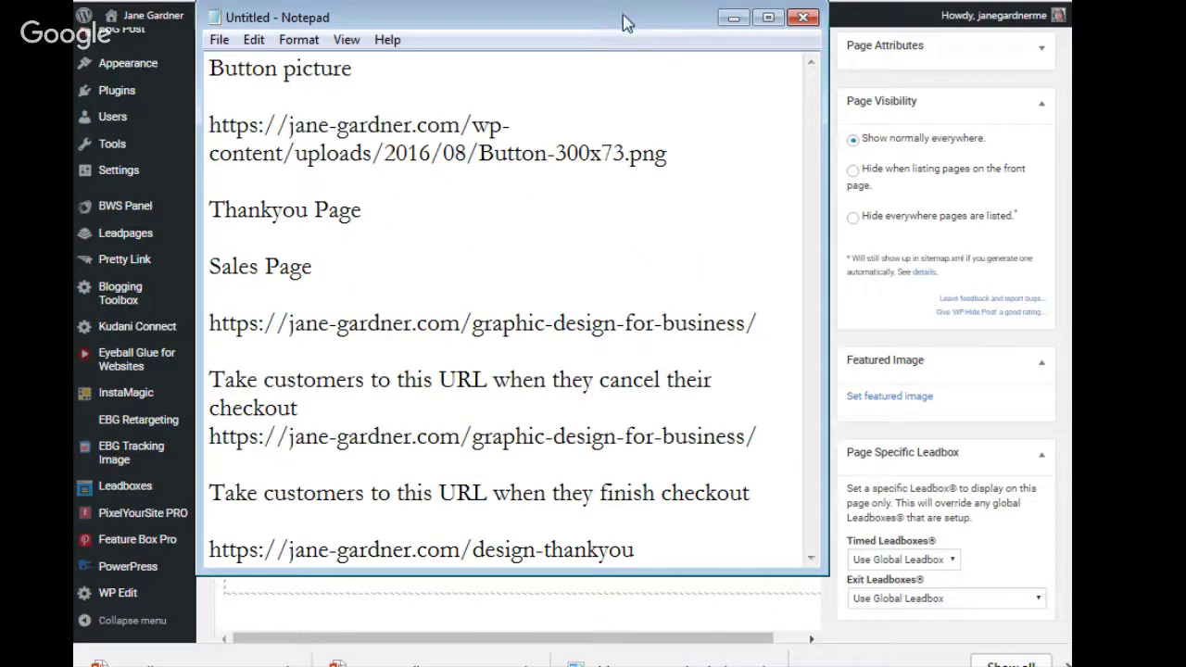
drag(627, 22, 667, 28)
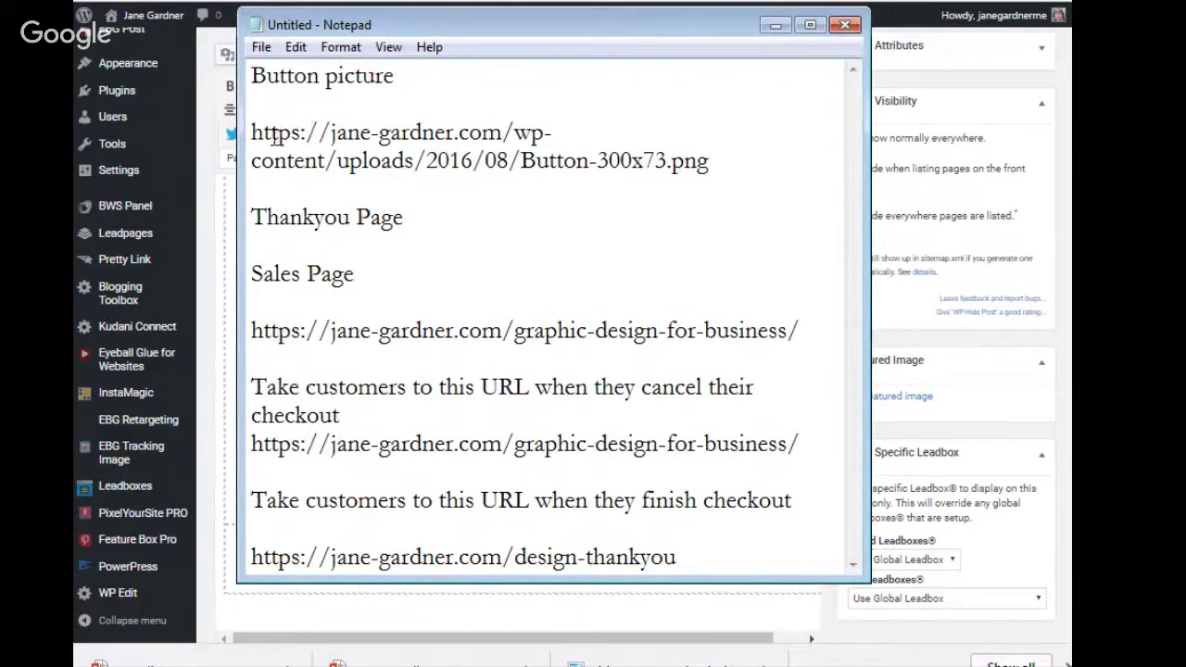
drag(251, 132, 721, 165)
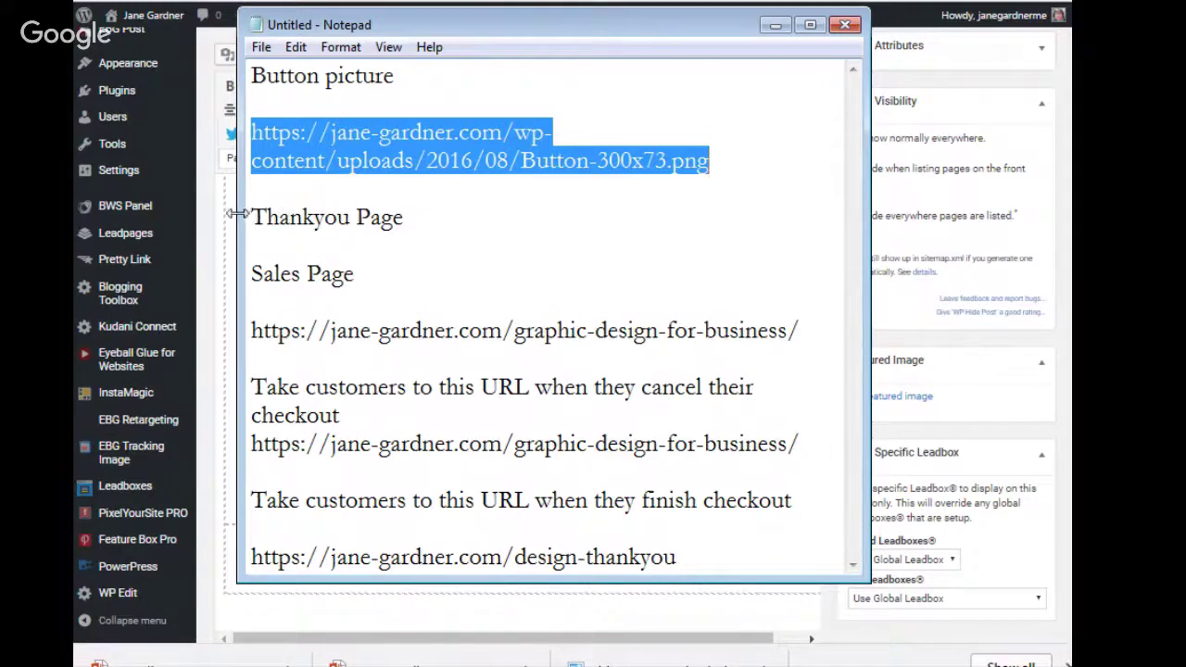
drag(252, 217, 417, 230)
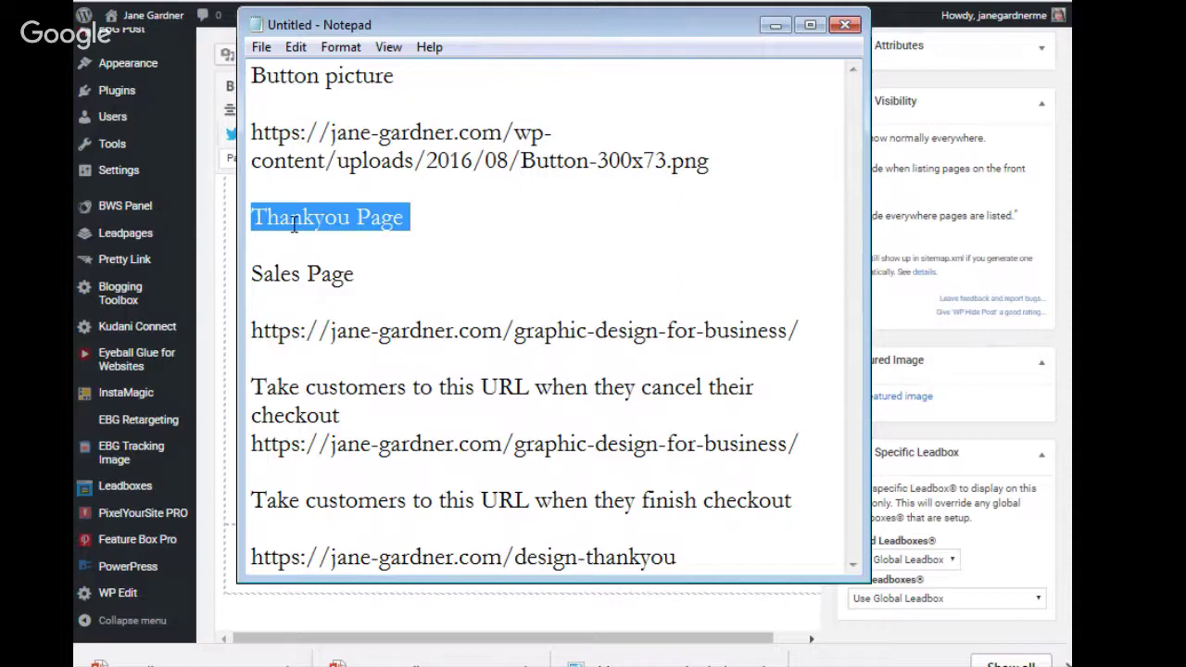
drag(251, 274, 362, 282)
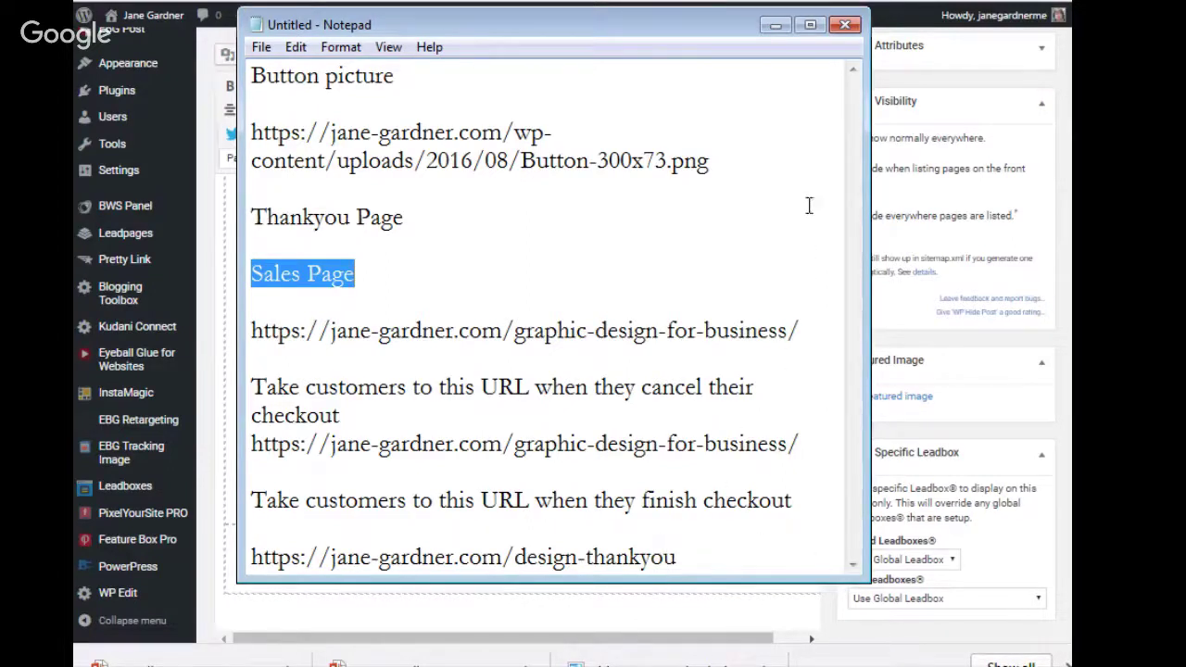
click(778, 25)
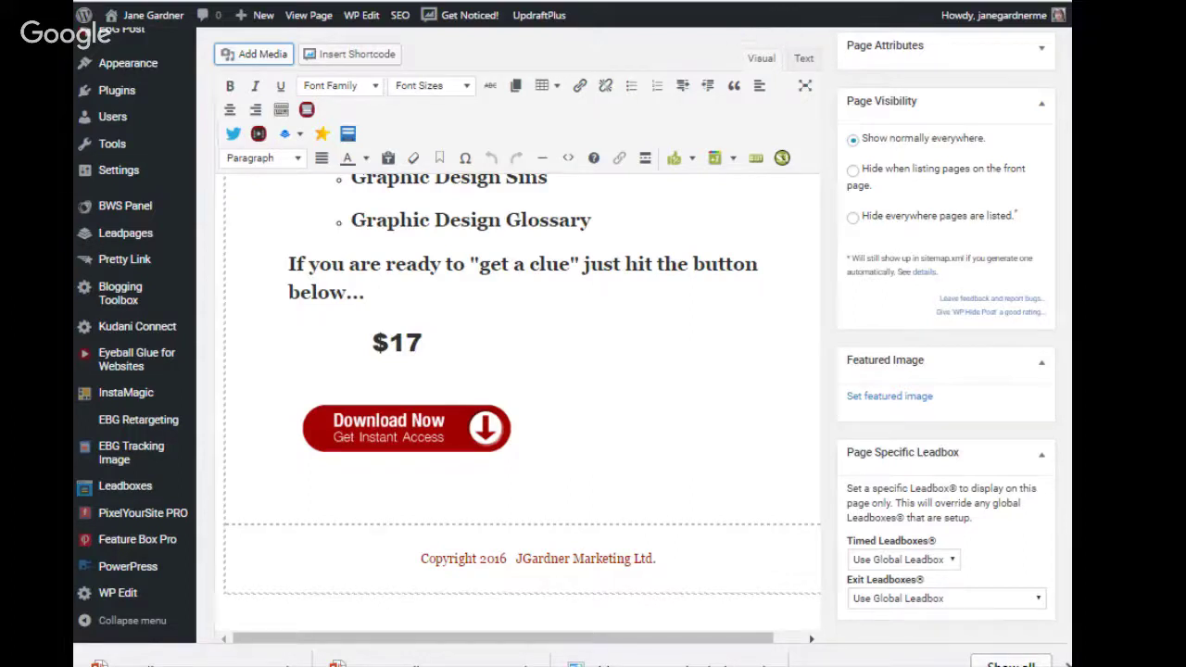
Step: Switch to PayPal, log in to the PayPal buttons page with the saved credentials, and start creating a new button
key(ctrl+Tab)
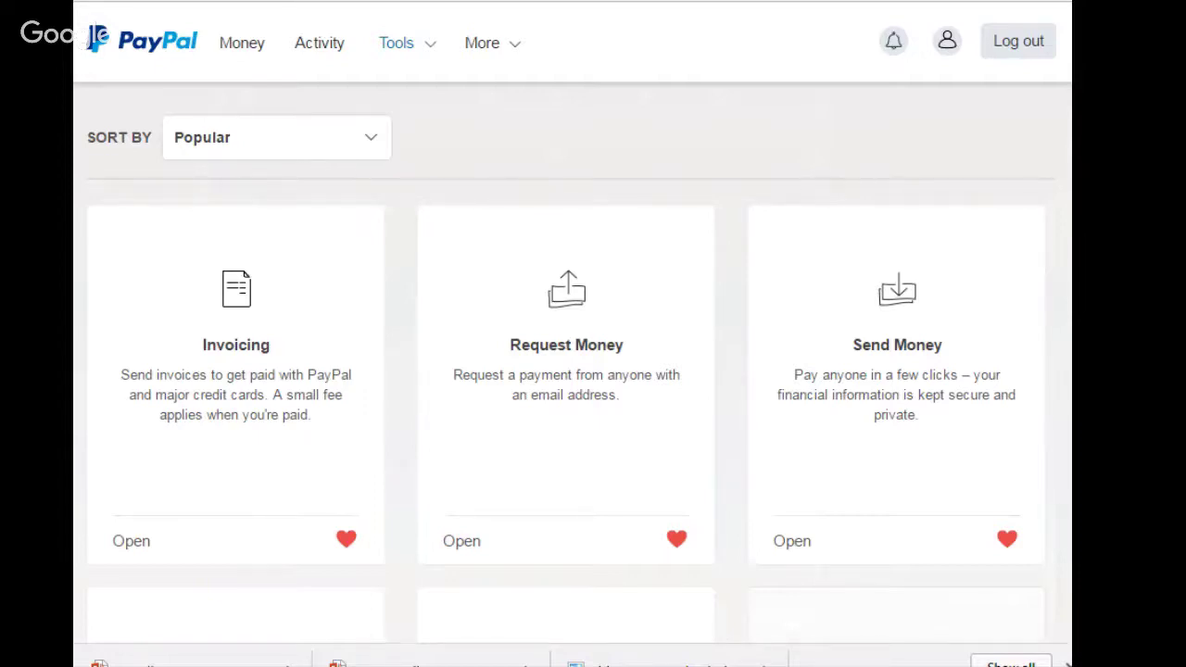
mouse_move(414, 51)
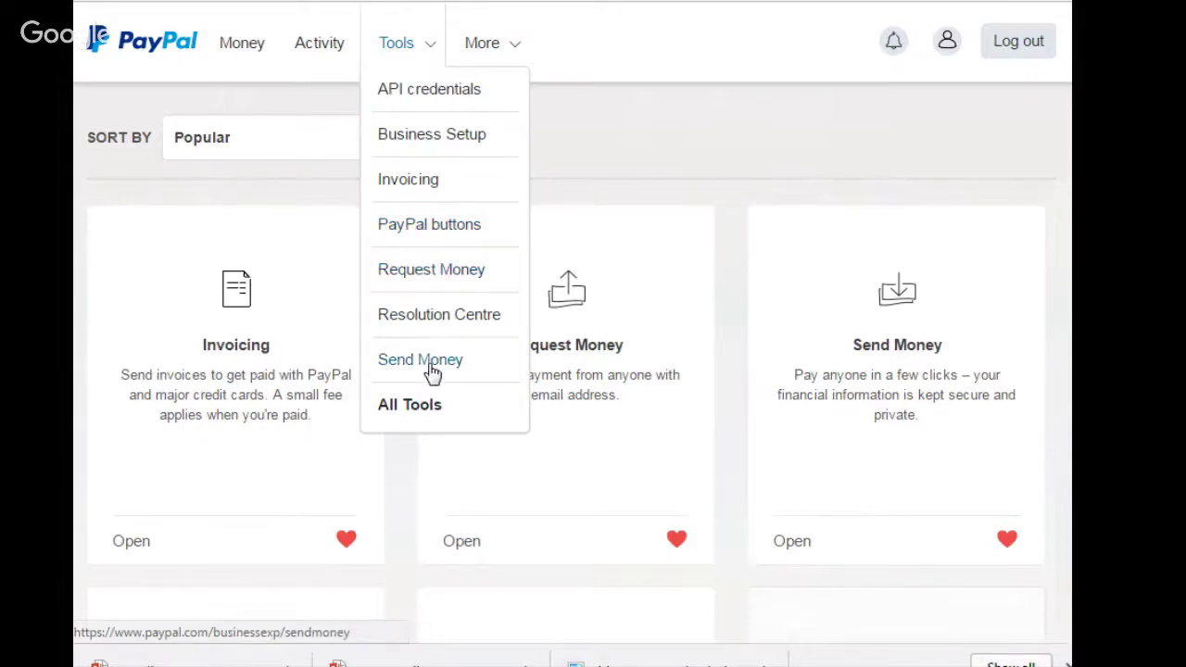
click(446, 232)
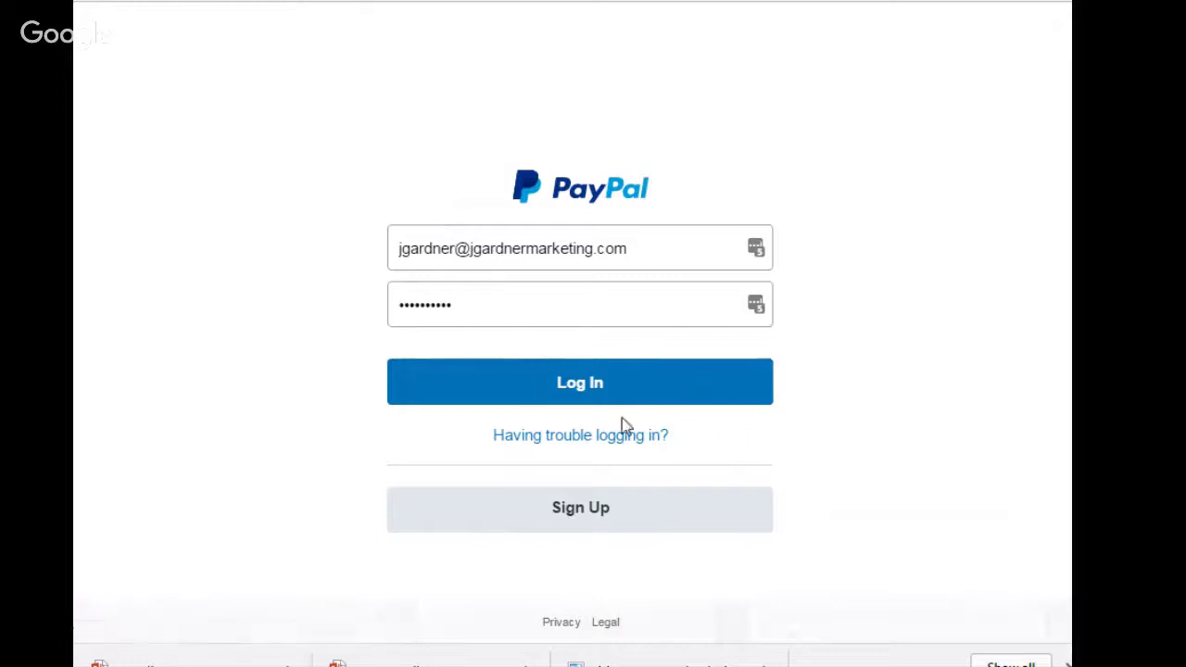
click(575, 389)
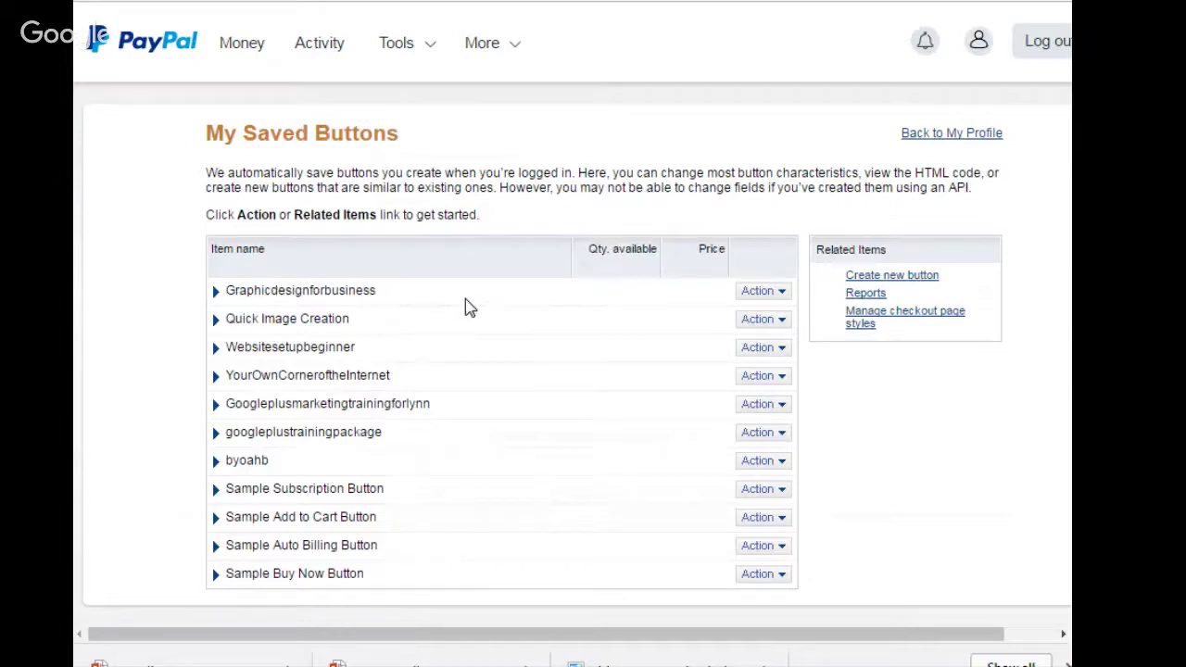
click(888, 278)
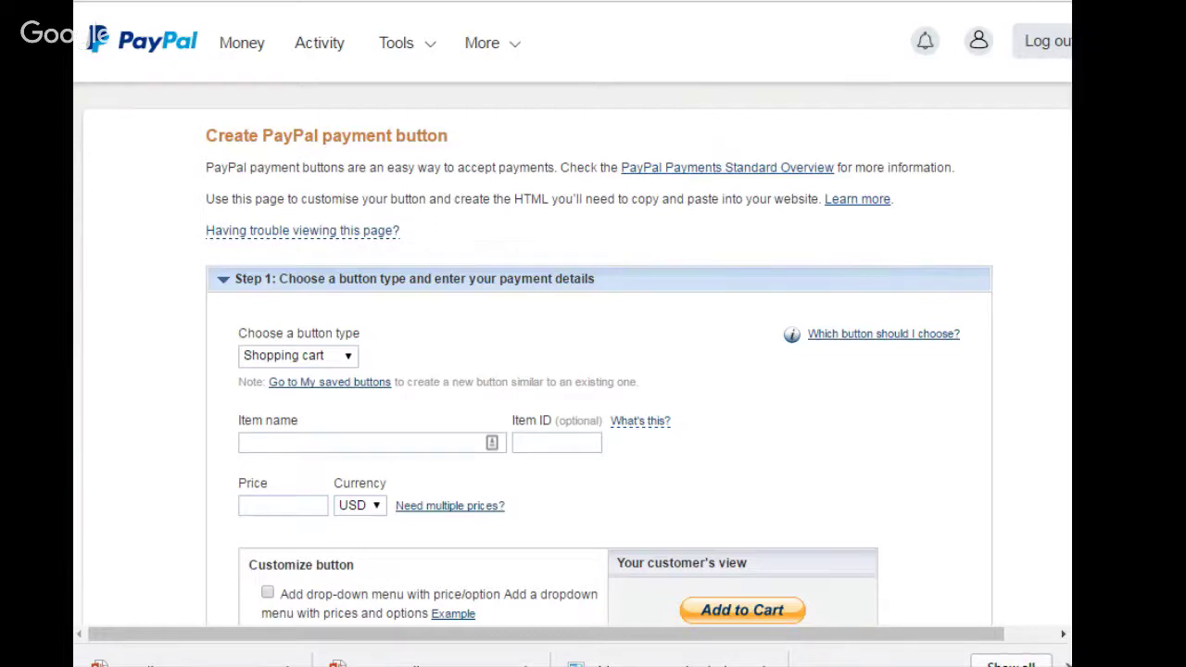
Step: Set the payment button type to Buy Now and the item name to "Graphic design2"
scroll(537, 352, down, 3)
scroll(538, 352, up, 1)
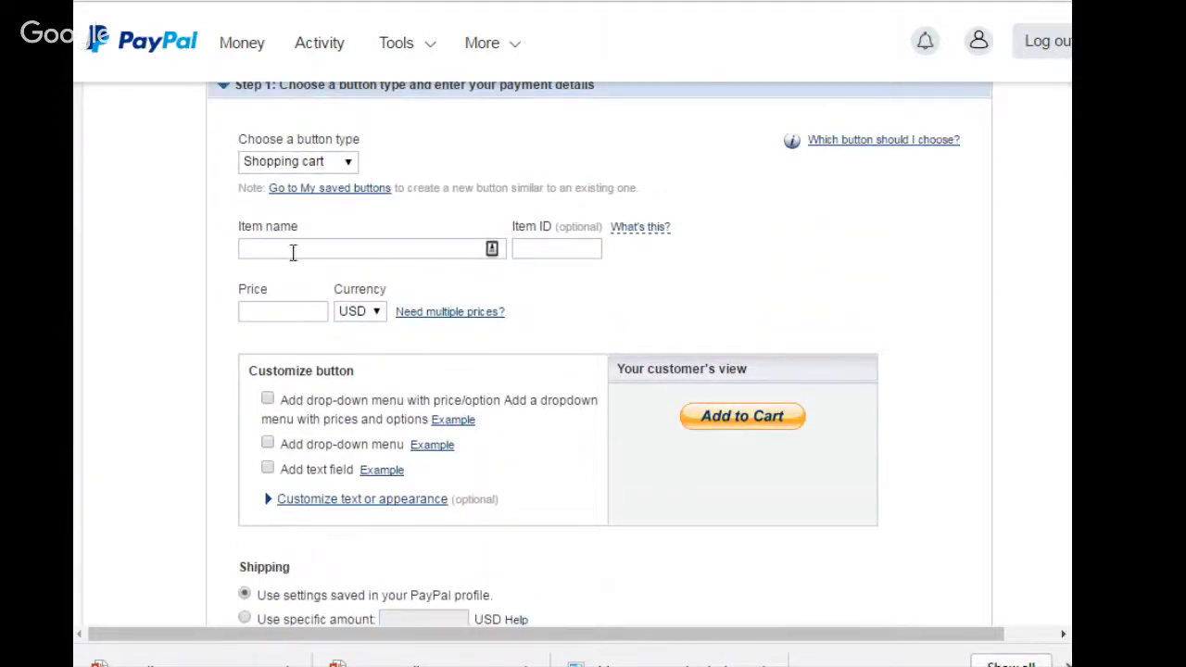
click(348, 162)
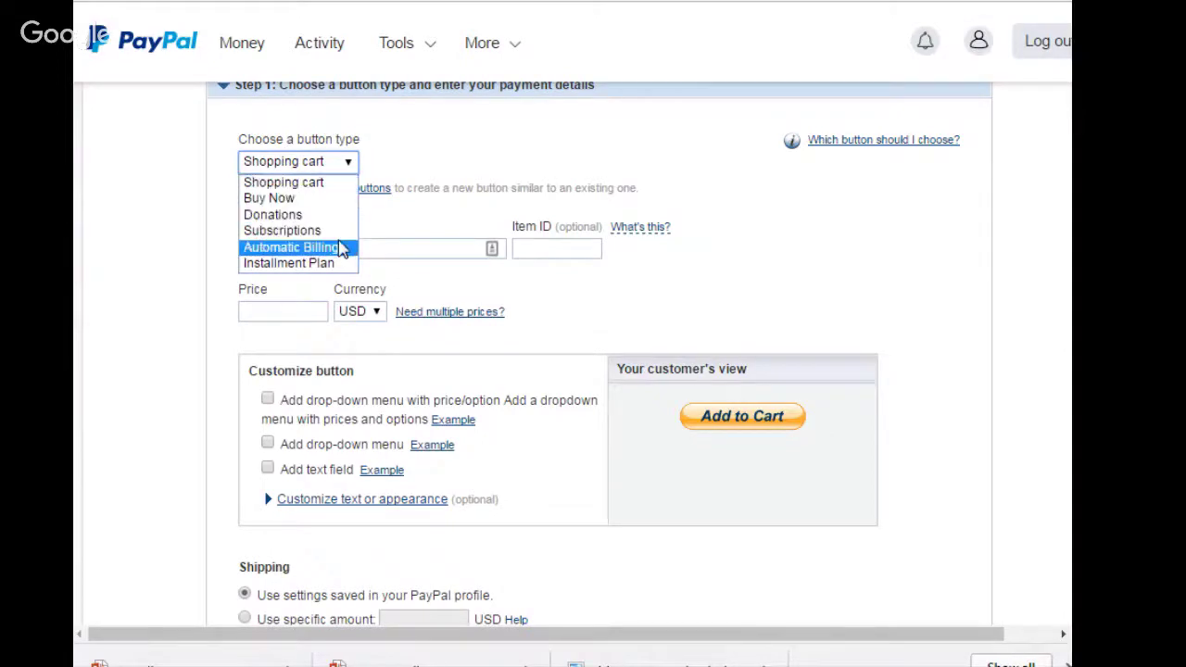
click(312, 199)
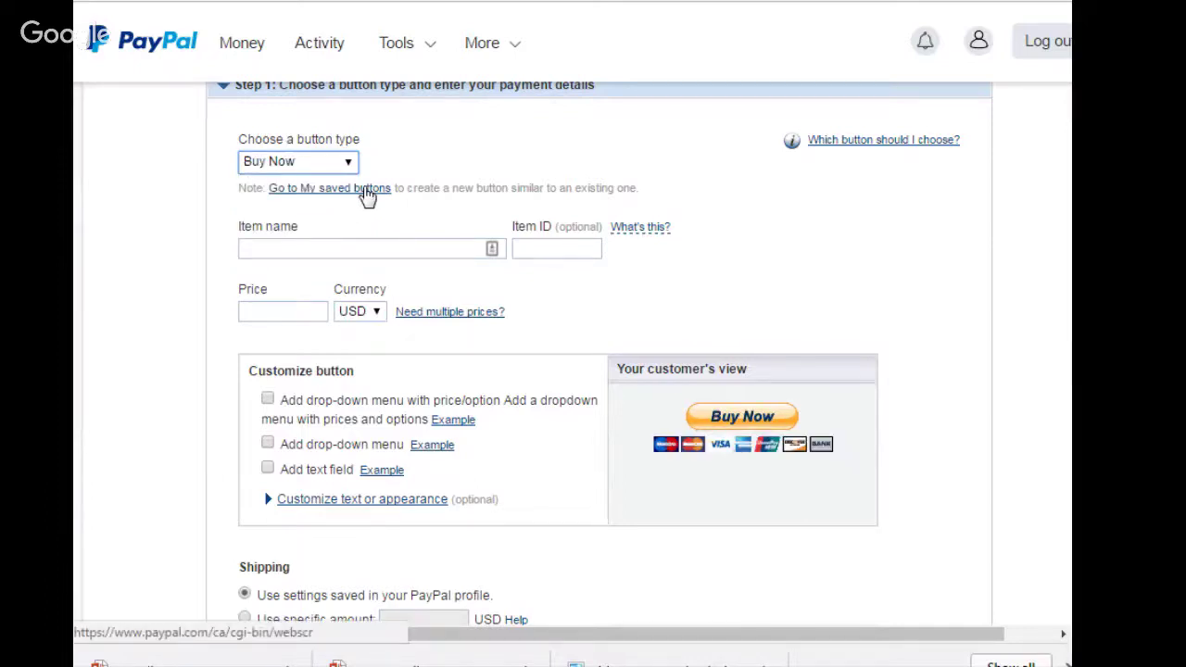
click(325, 252)
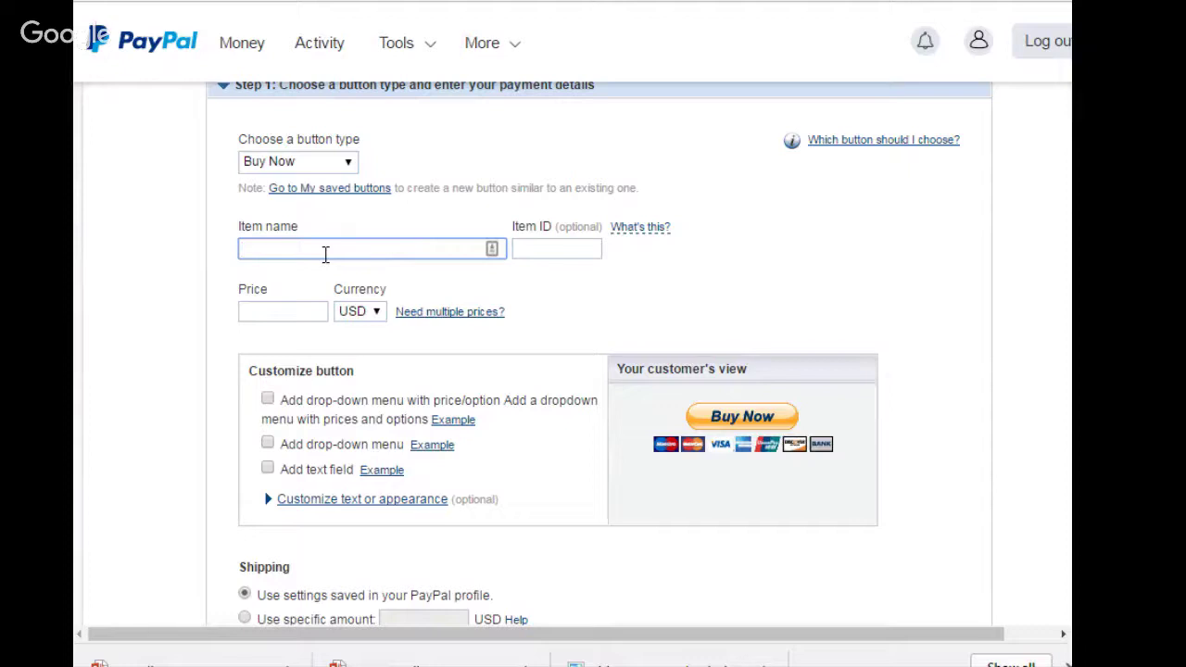
text(Graphic design2)
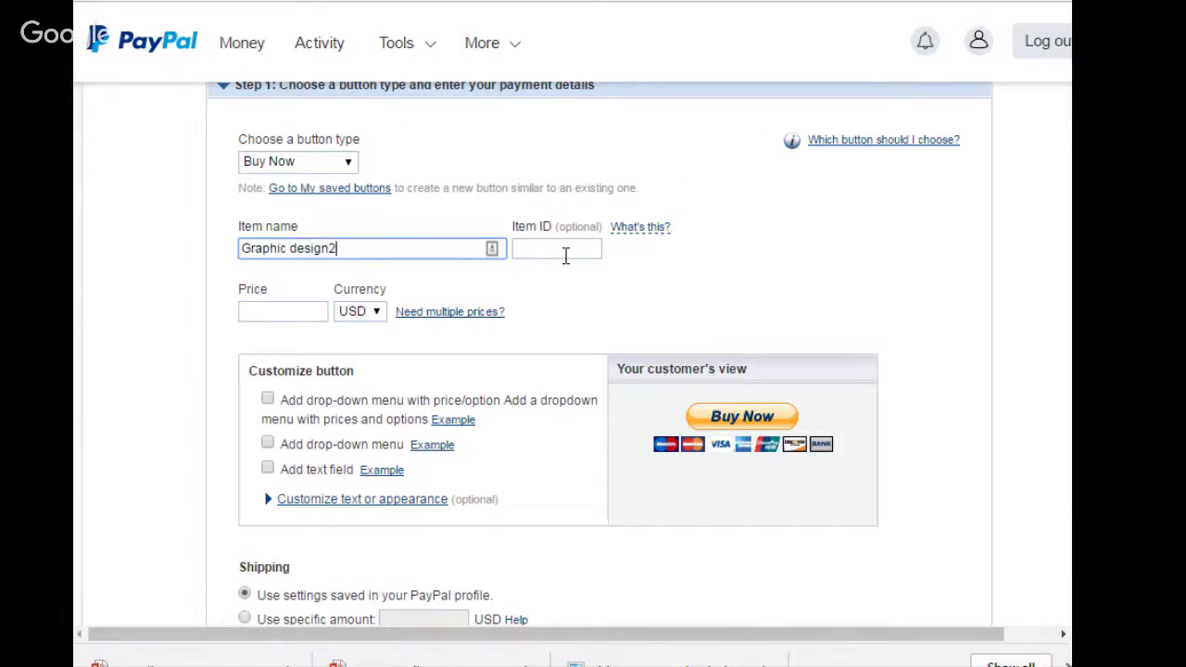
Step: Set the item price to 17.00 and expand the optional text and appearance settings
click(291, 310)
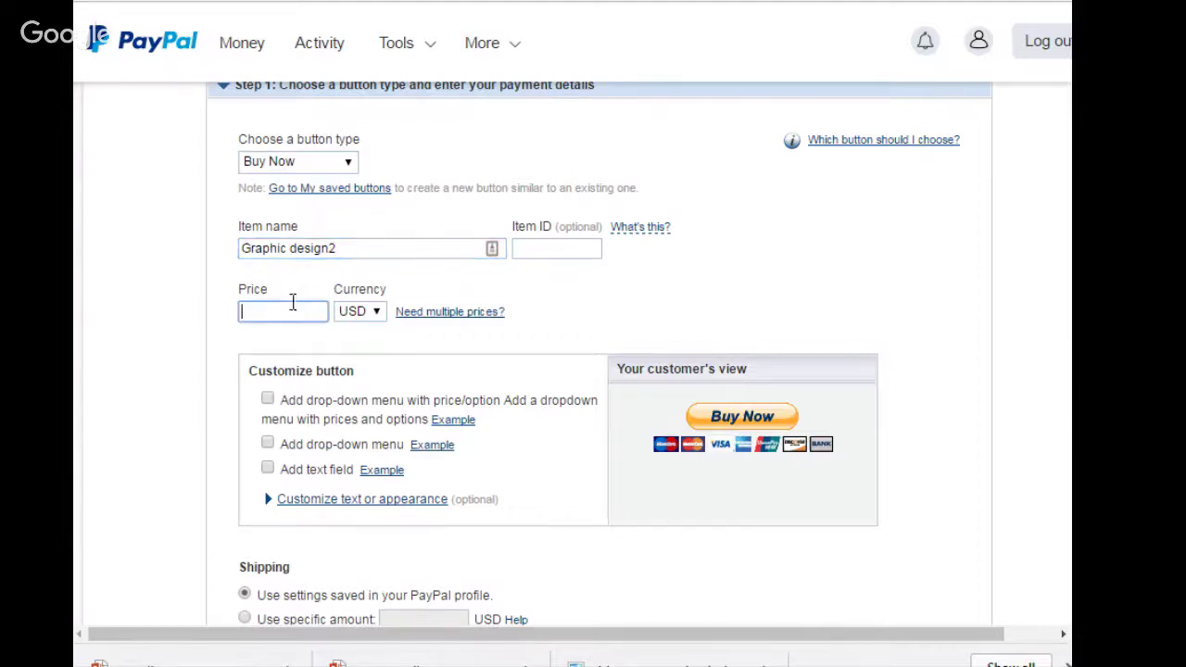
text(17.00)
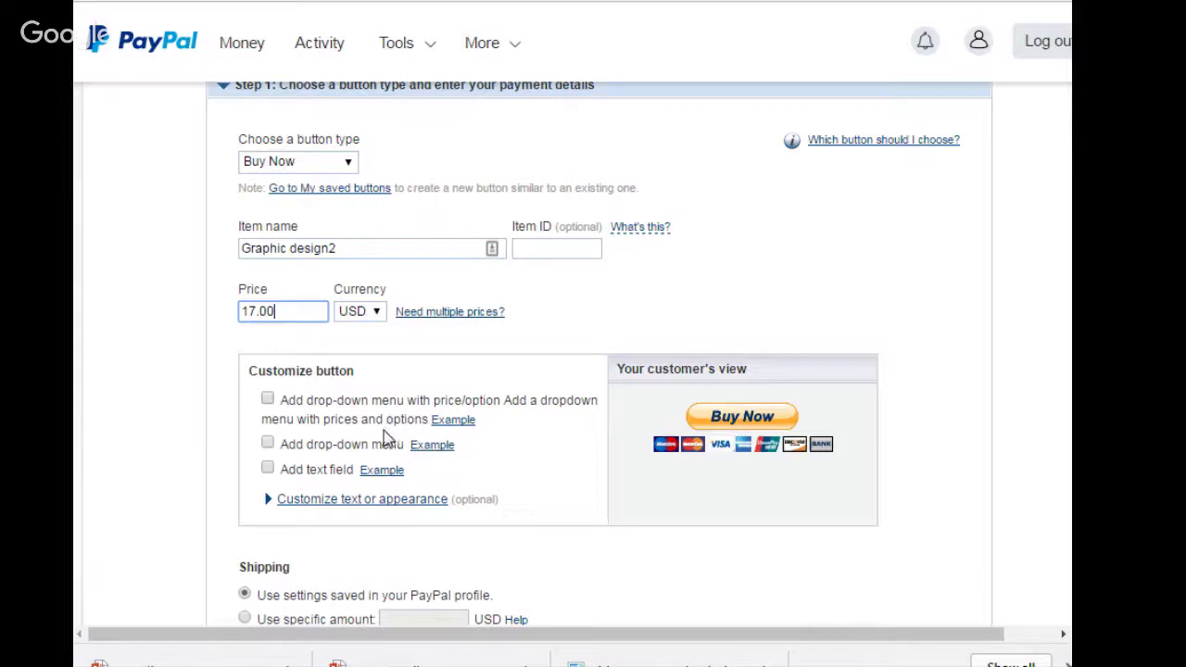
click(362, 506)
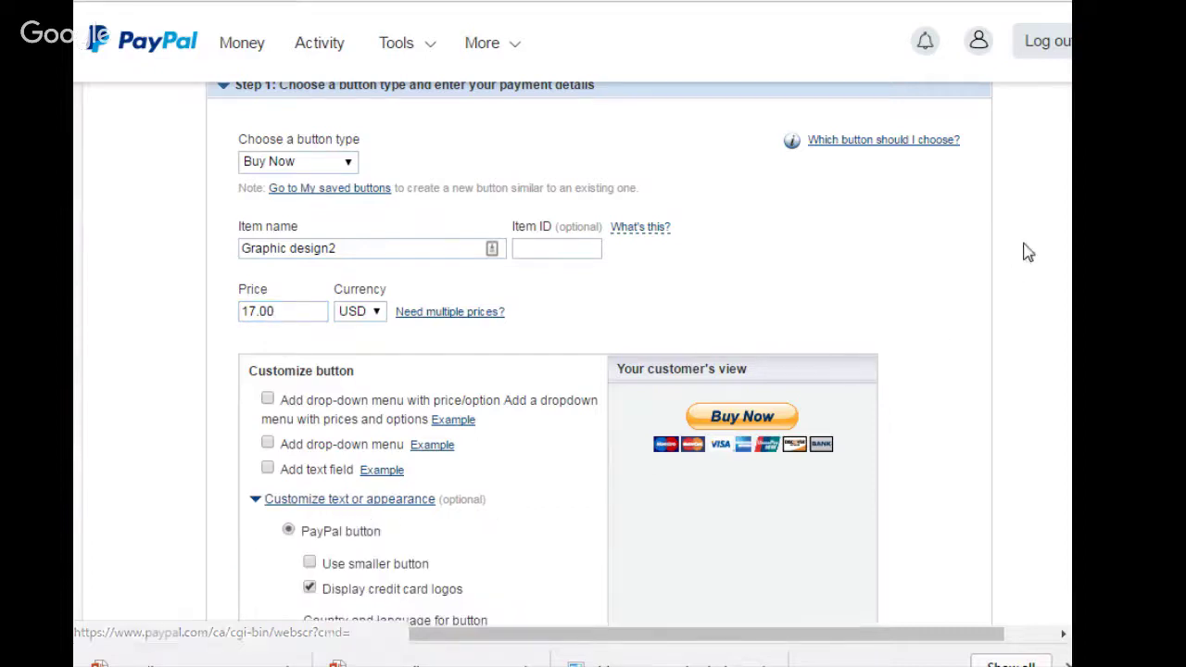
scroll(892, 194, down, 3)
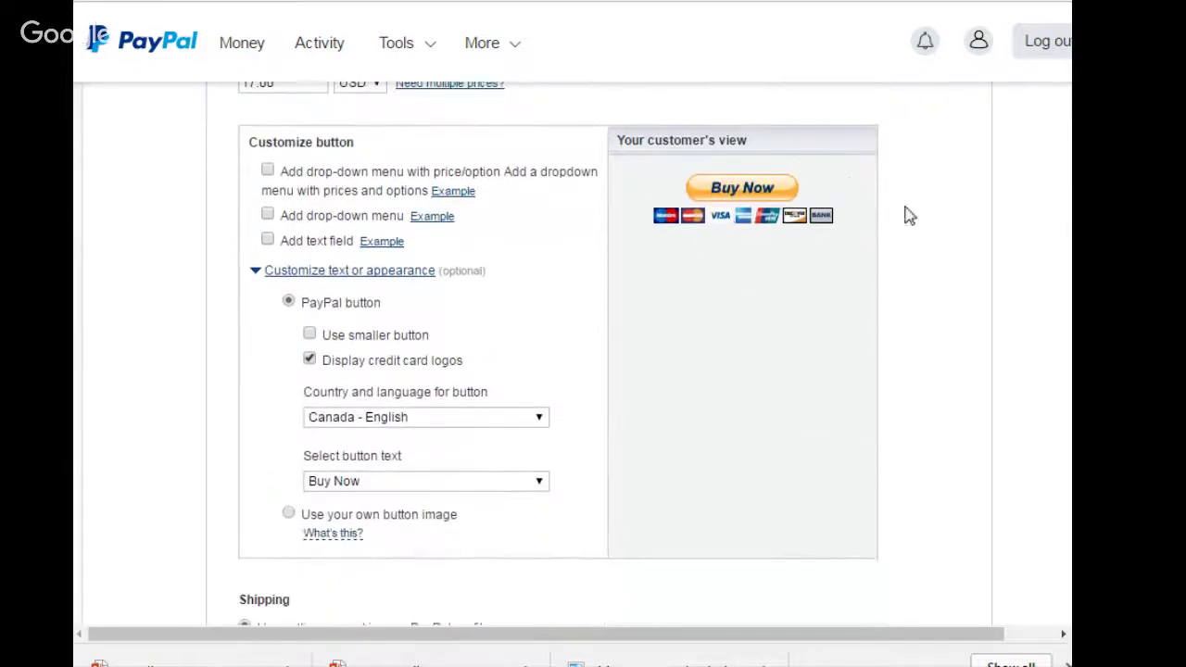
Step: Try the smaller button option, turn it off, re-enable the credit card logos, and check the button text choices
click(309, 334)
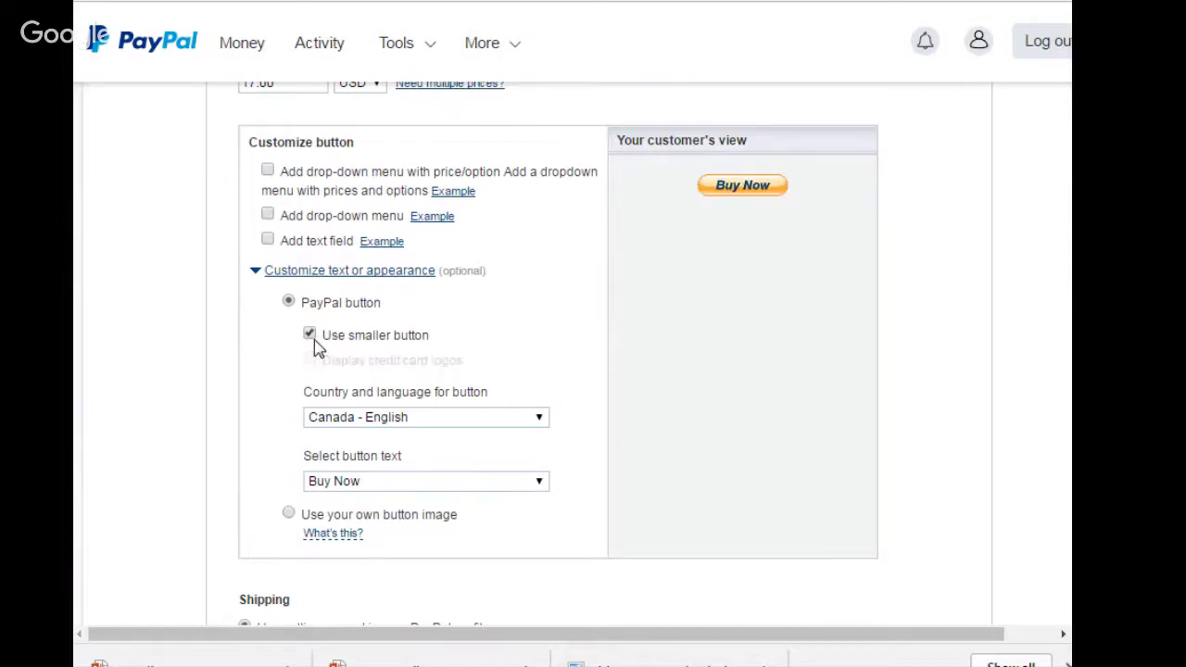
click(310, 334)
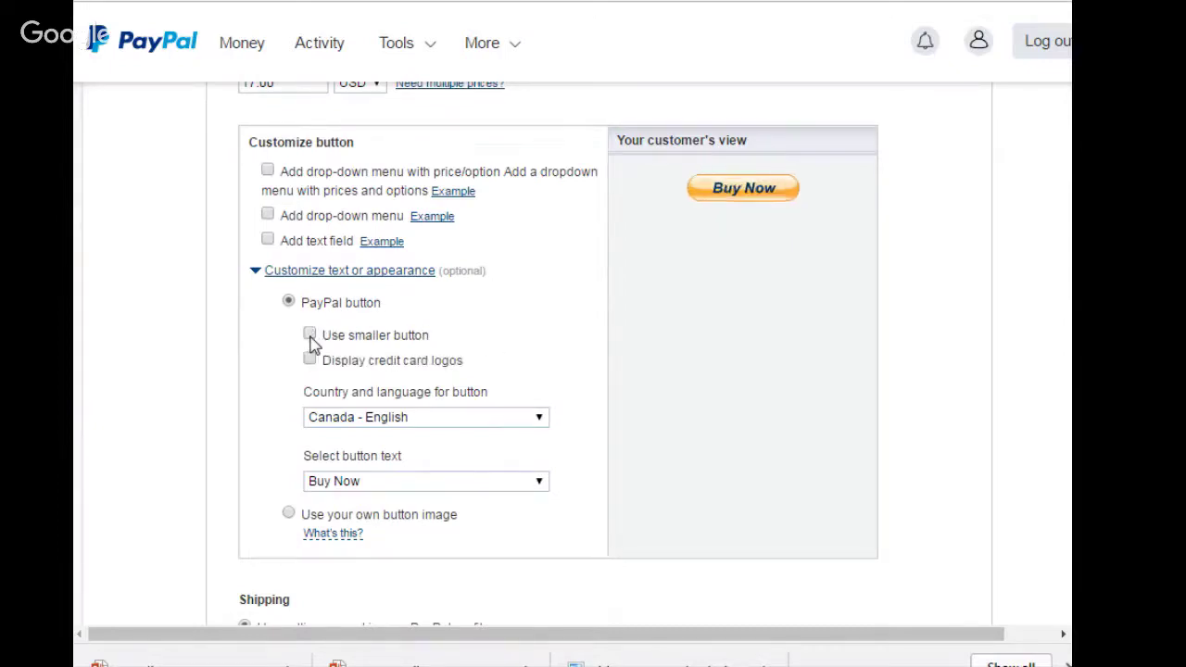
click(310, 359)
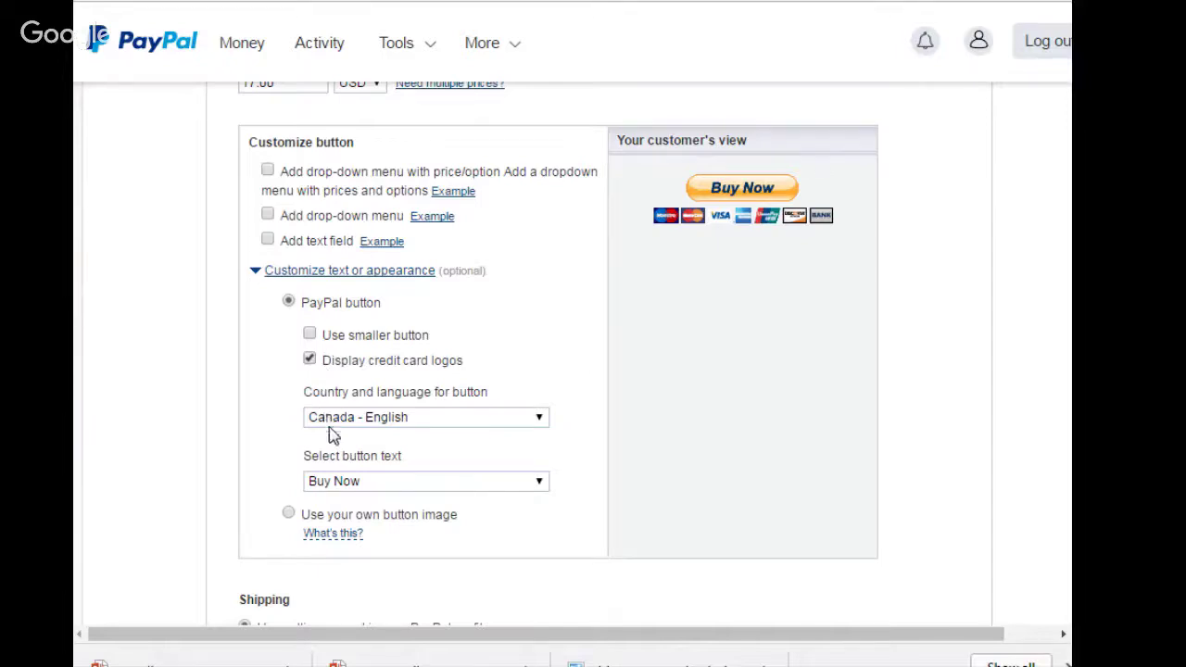
click(402, 480)
click(400, 478)
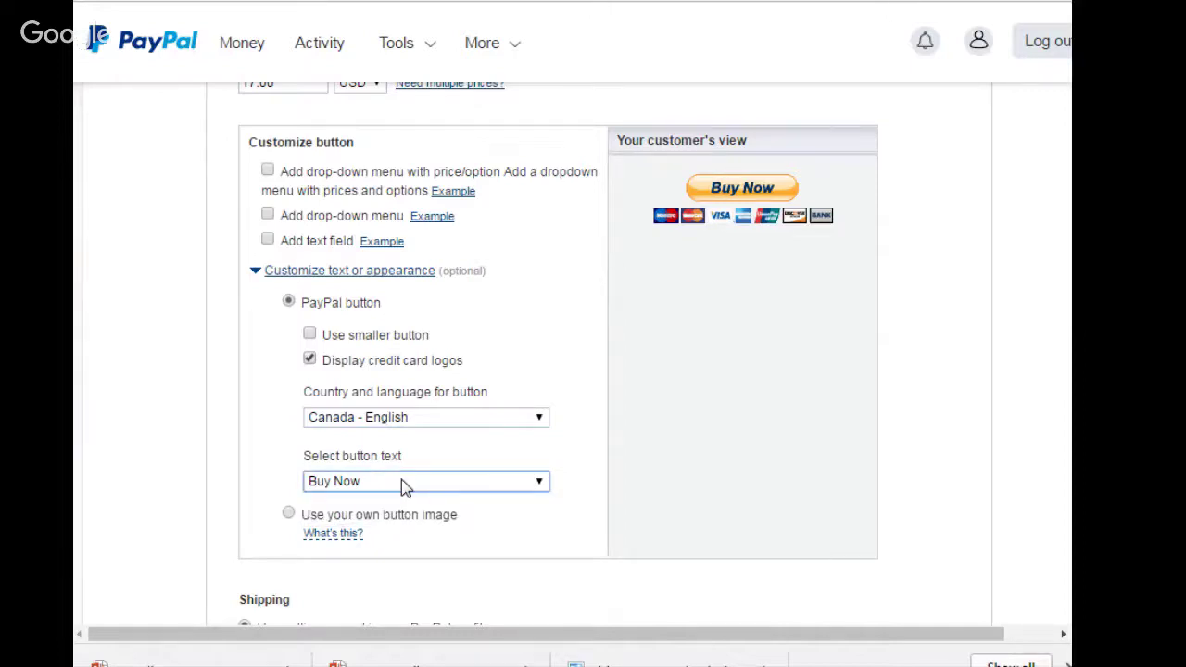
Step: Choose a custom button image and replace its placeholder address with the Button-300x73.png URL from the Notepad notes
click(289, 514)
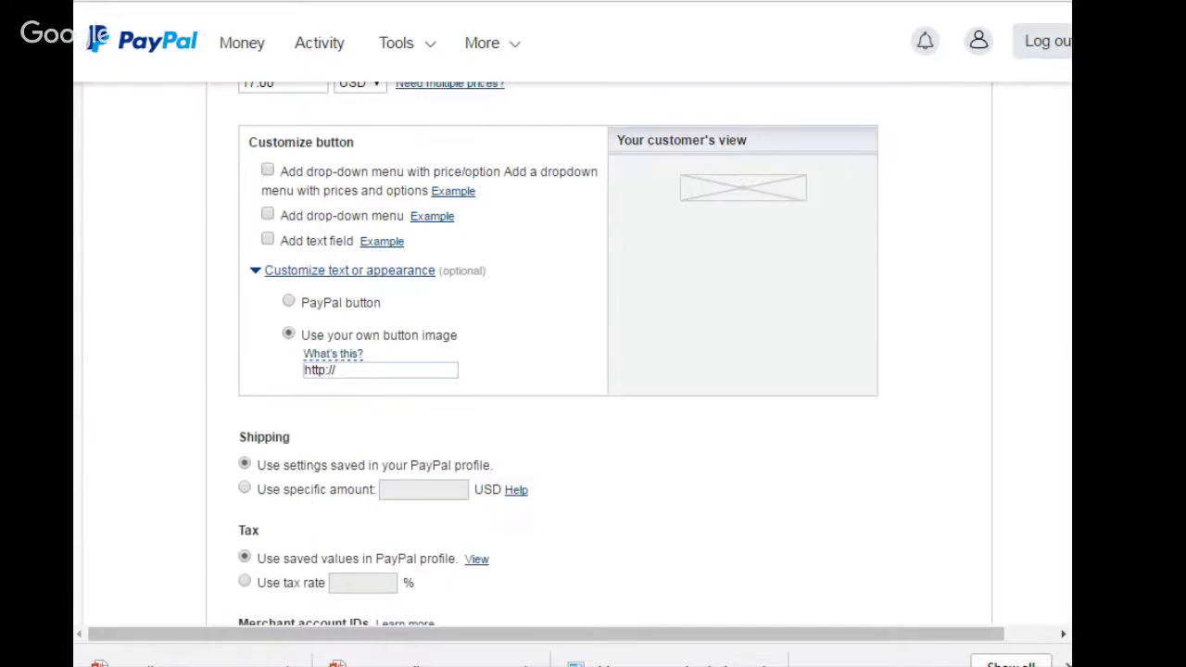
key(alt+Tab)
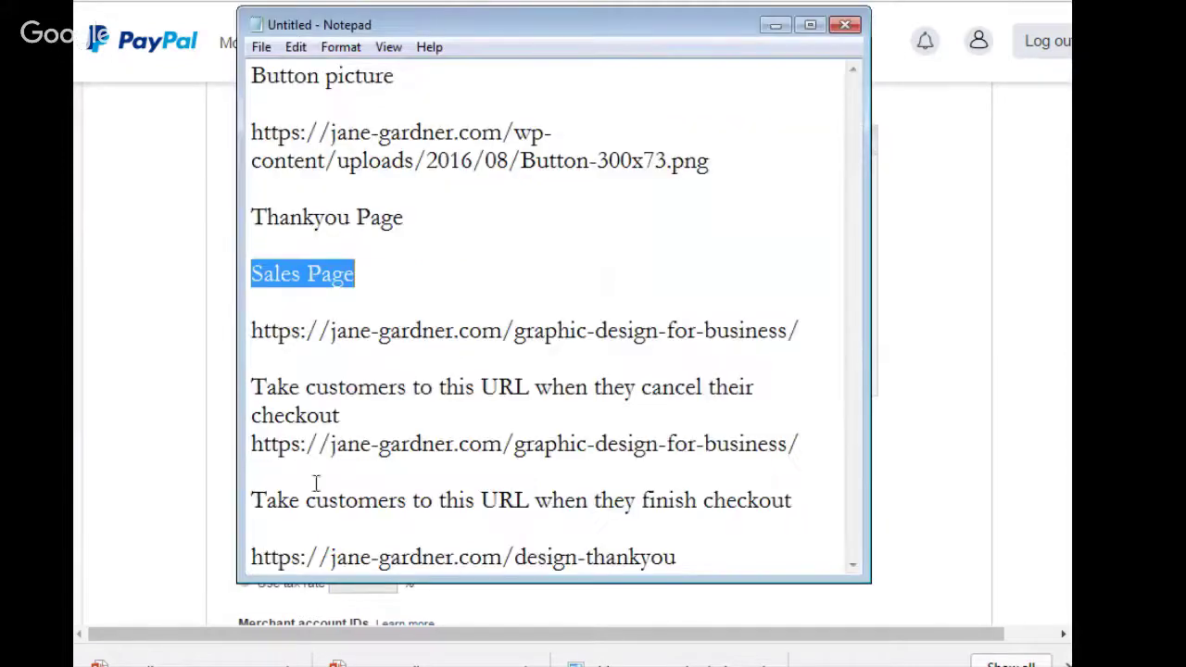
drag(251, 133, 752, 162)
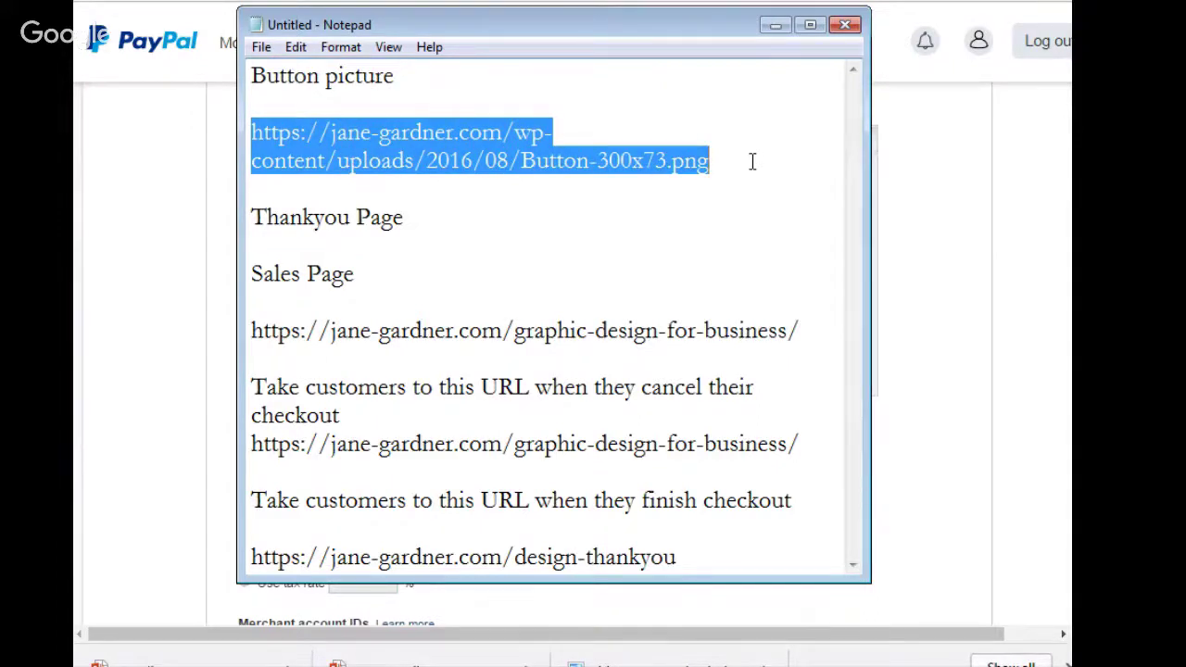
click(932, 230)
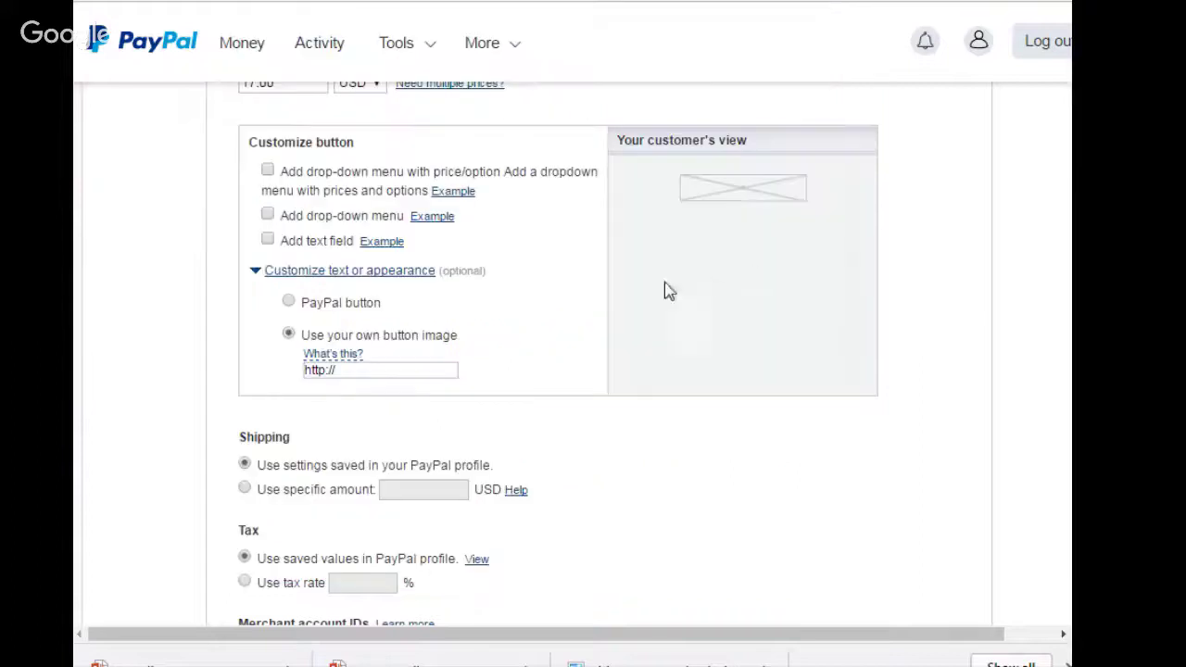
mouse_move(322, 365)
drag(336, 370, 240, 364)
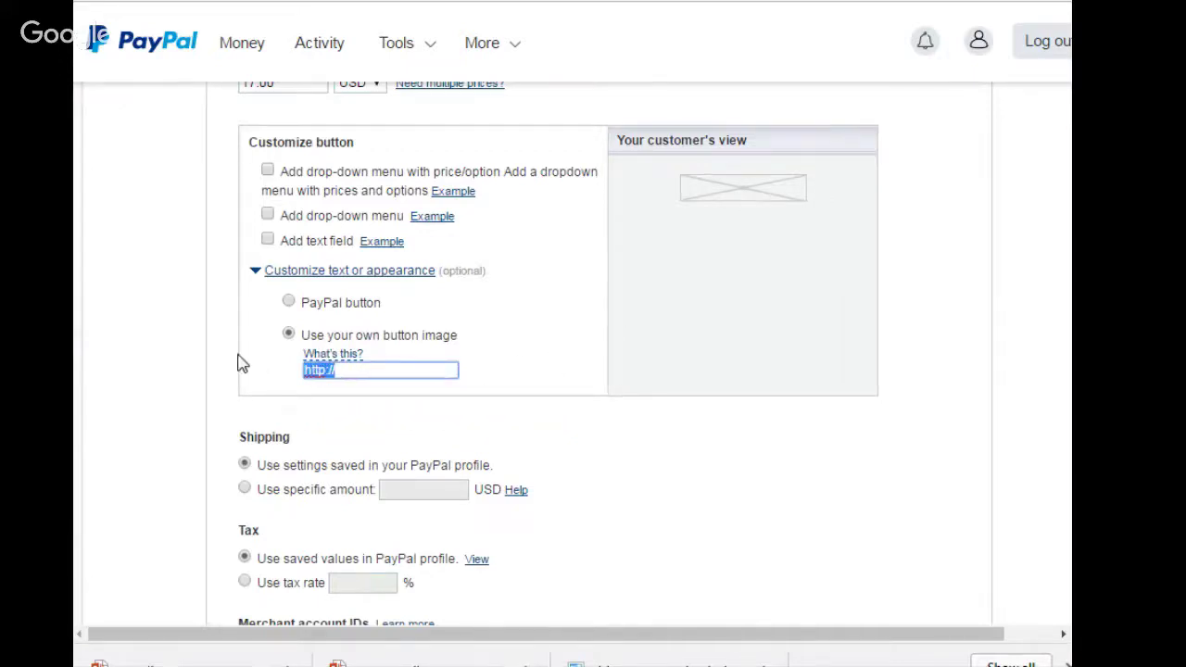
key(ctrl+v)
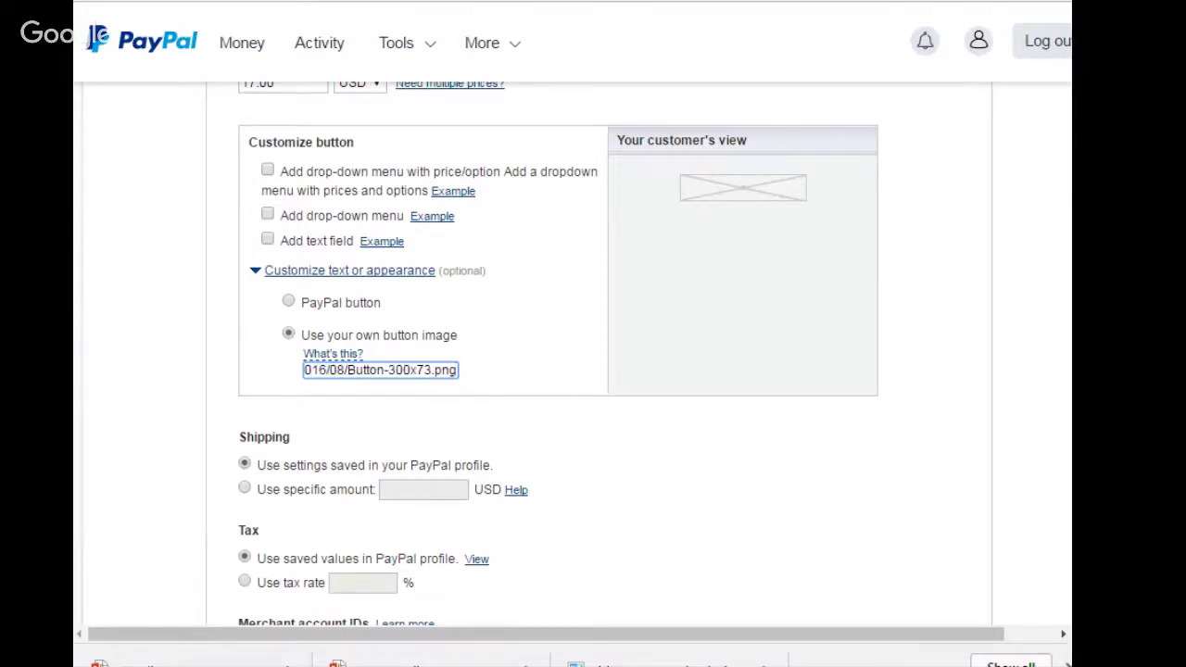
Step: Review the shipping, tax and merchant ID settings, and examine the optional inventory and profit tracking section
scroll(593, 352, down, 3)
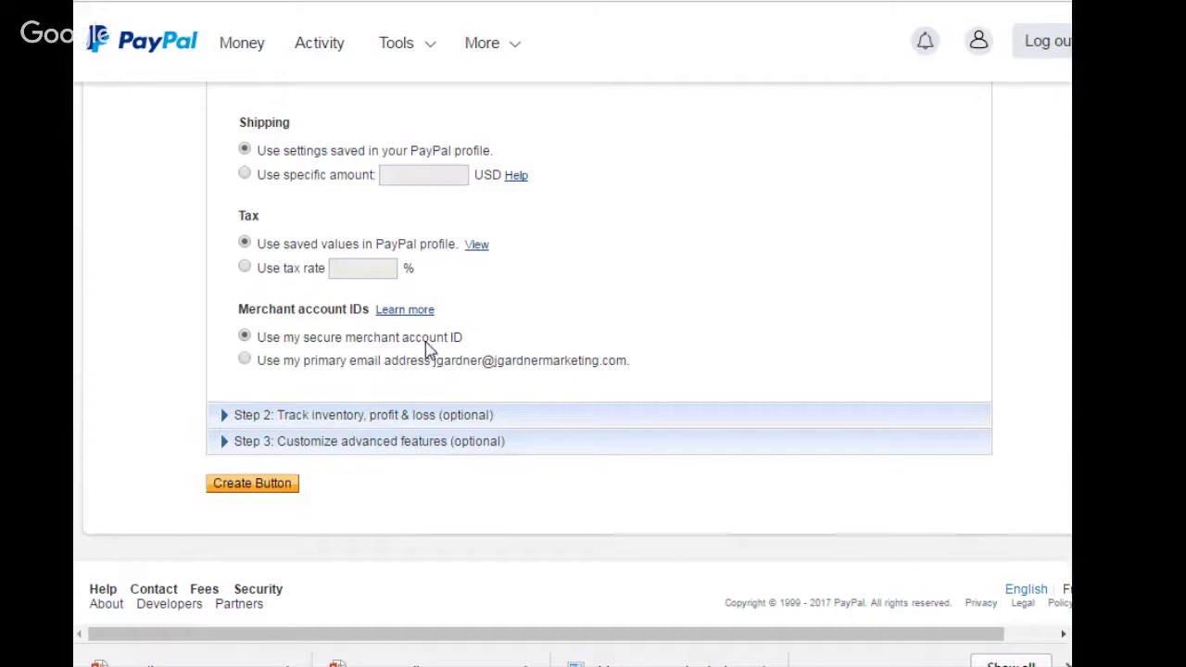
click(296, 417)
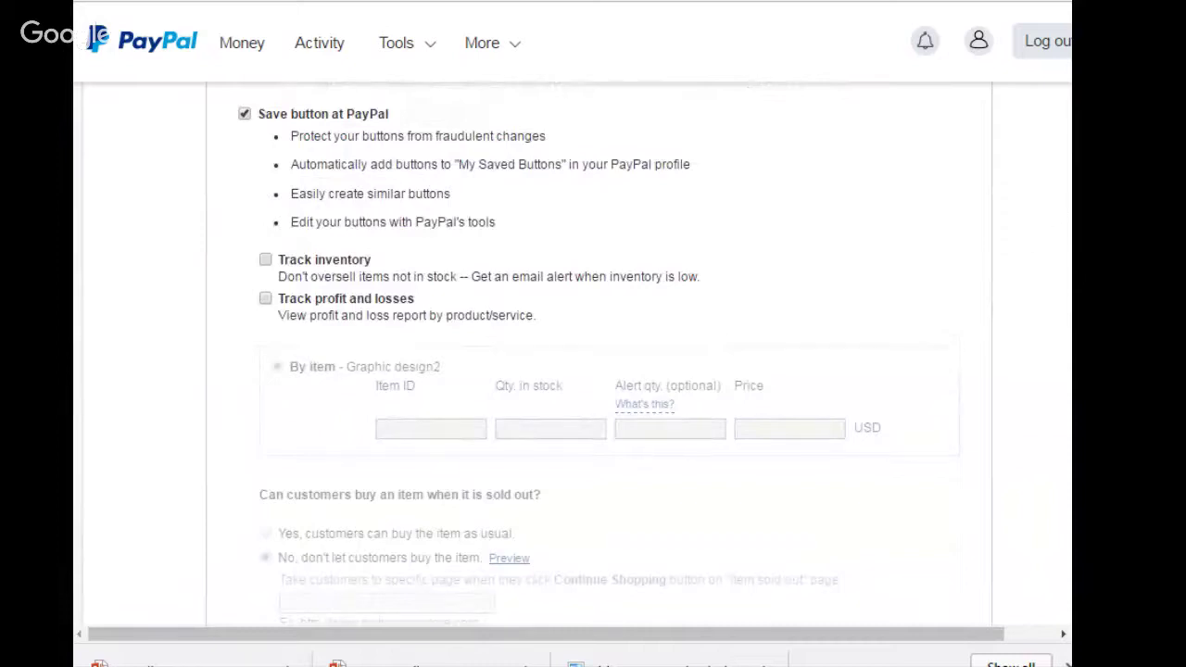
scroll(593, 352, down, 3)
scroll(593, 352, up, 4)
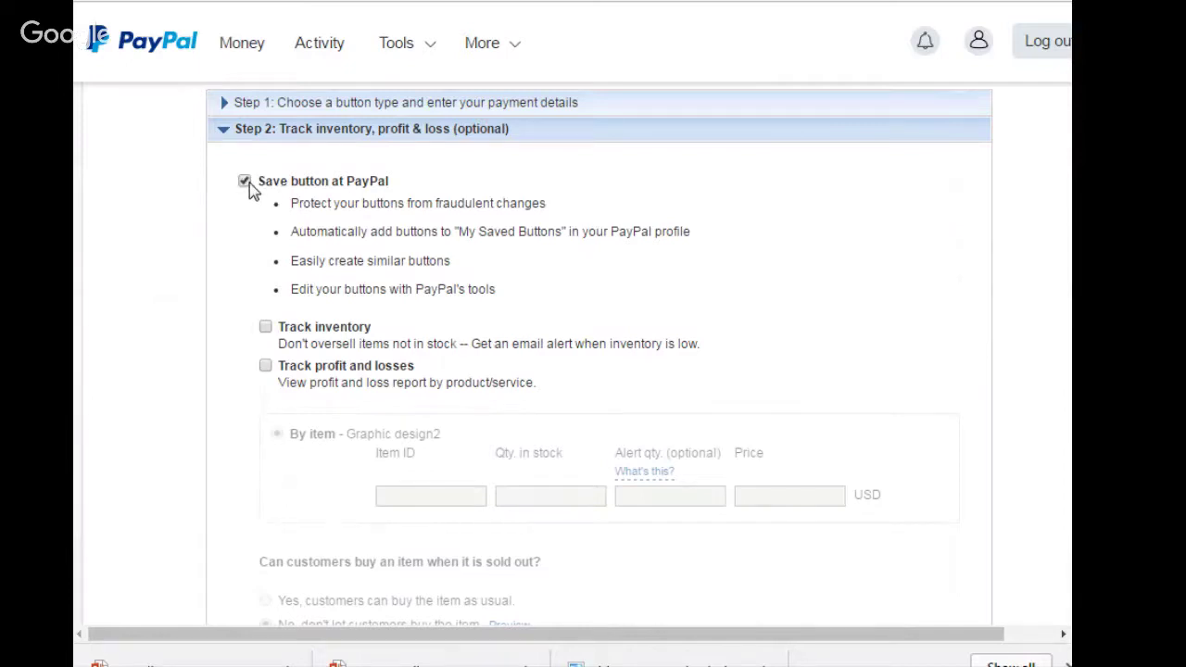
click(224, 129)
scroll(231, 136, down, 2)
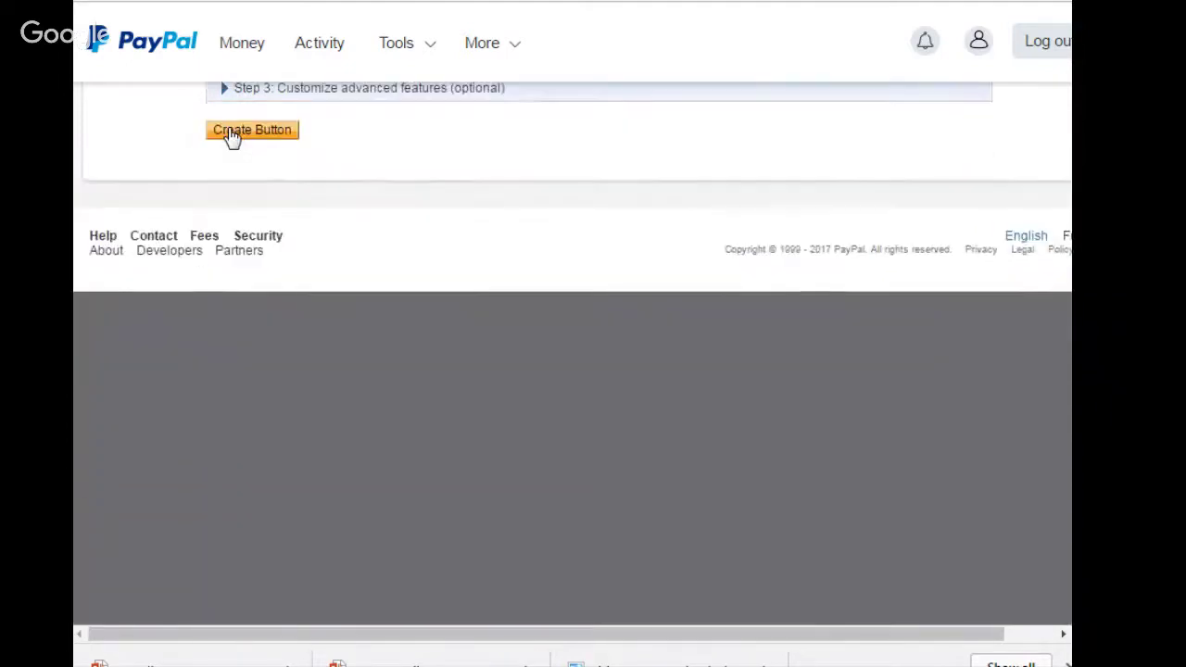
Step: Open the advanced features and answer No to both customer special instructions and needing the customer's shipping address
click(372, 97)
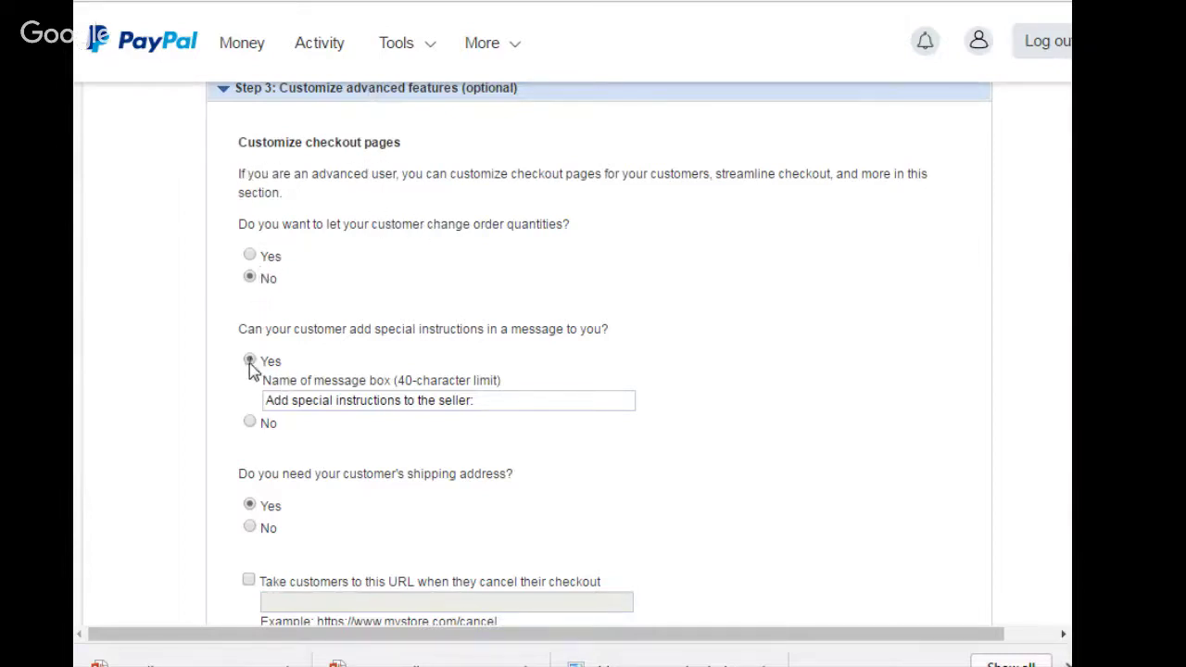
scroll(600, 356, down, 2)
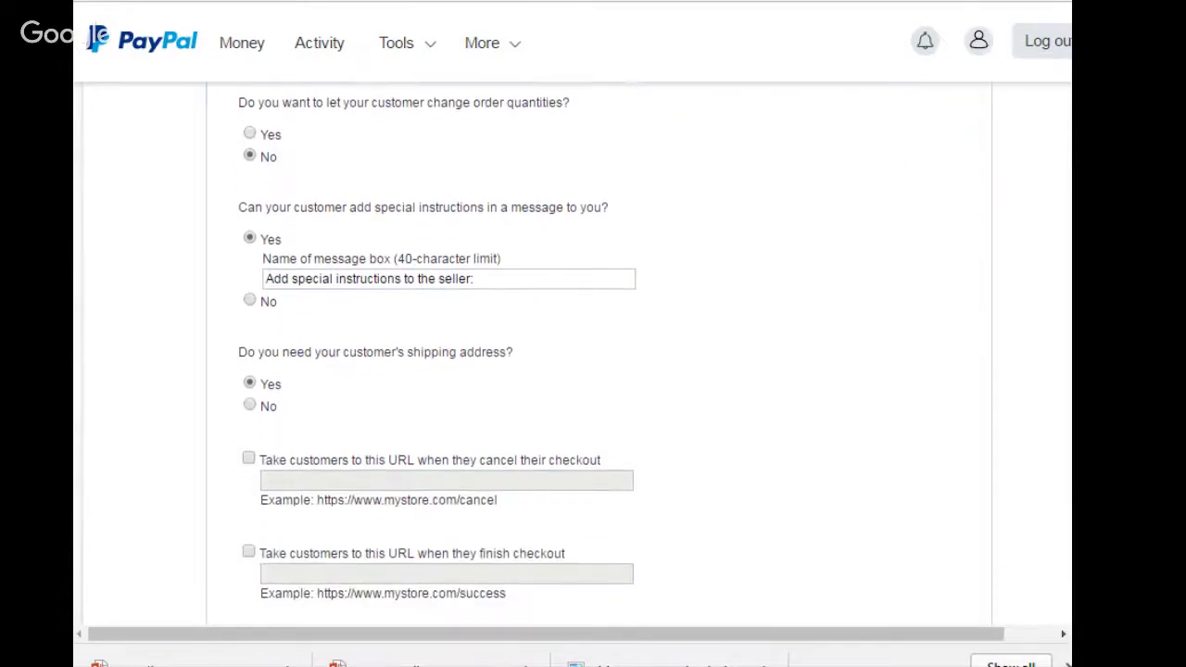
scroll(600, 356, down, 2)
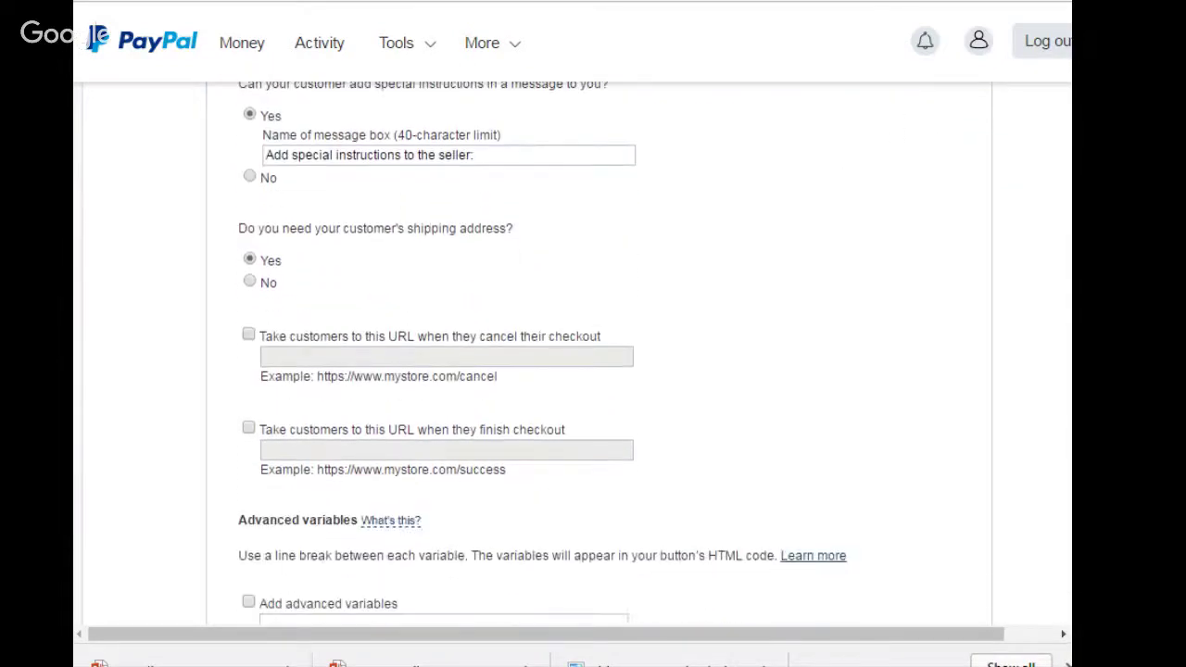
scroll(600, 356, up, 1)
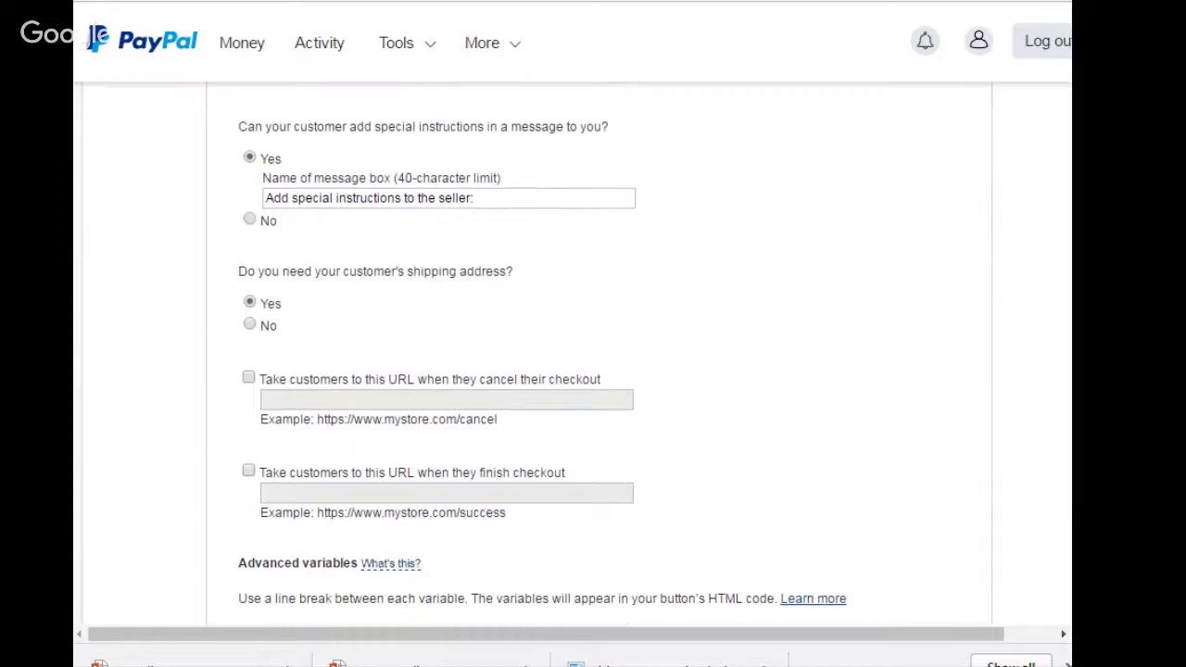
click(250, 220)
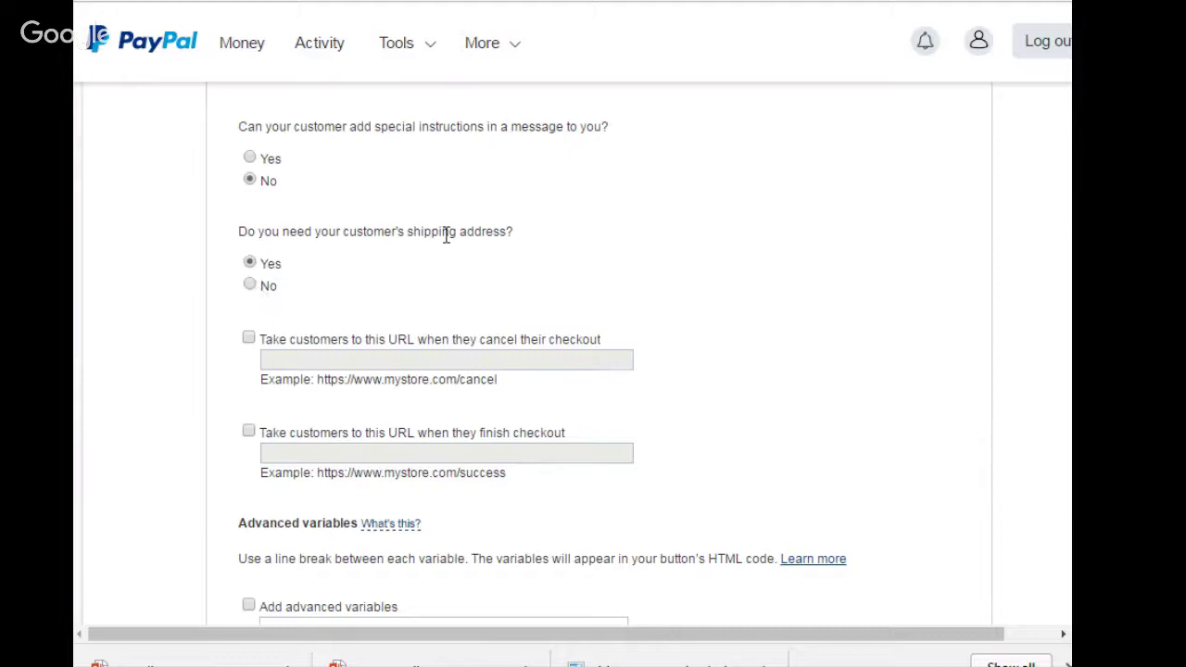
Step: Enable the cancelled-checkout redirect and set its URL to the graphic-design-for-business sales page address from the Notepad notes
click(249, 339)
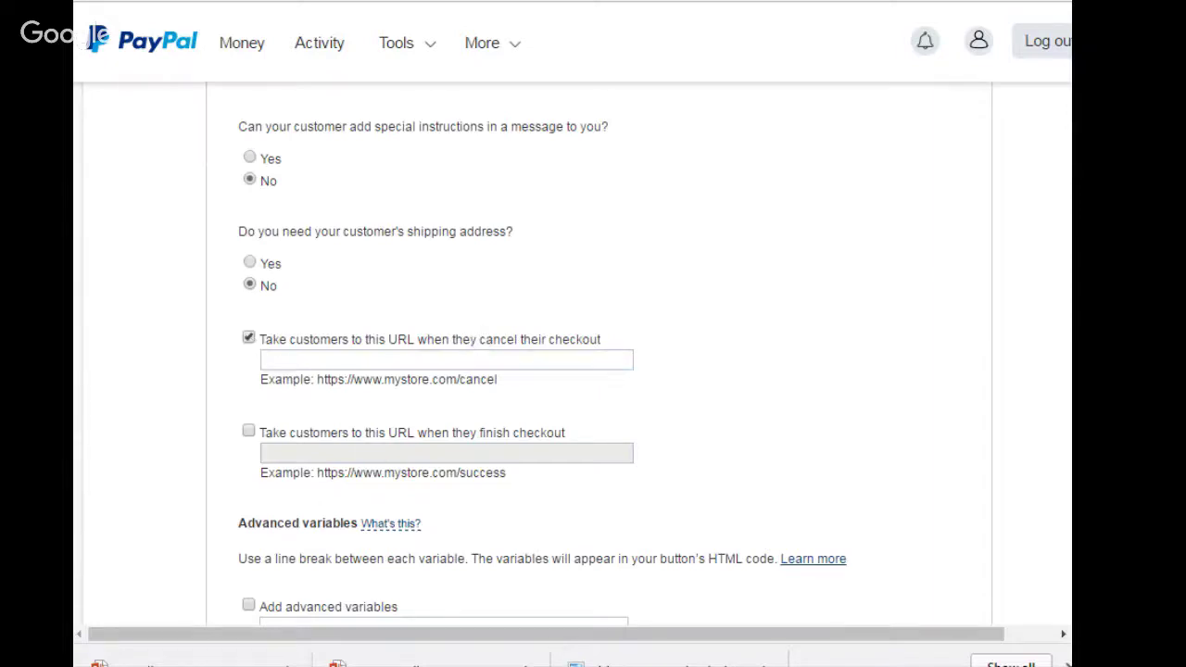
key(alt+Tab)
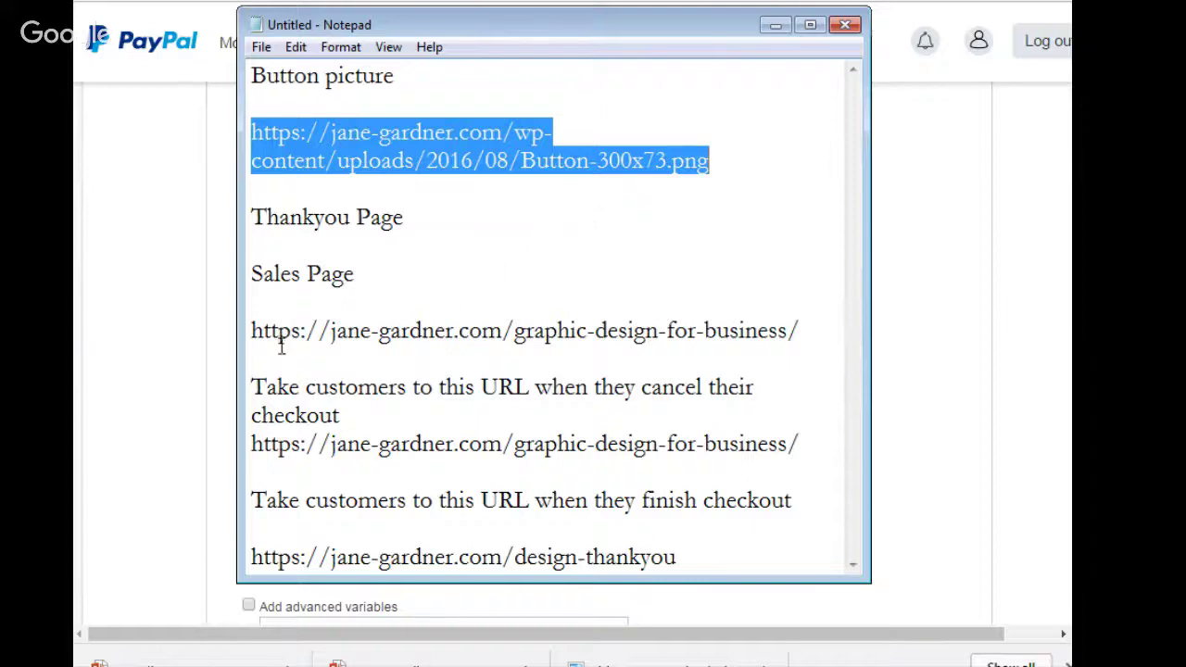
drag(250, 339, 913, 343)
key(ctrl+c)
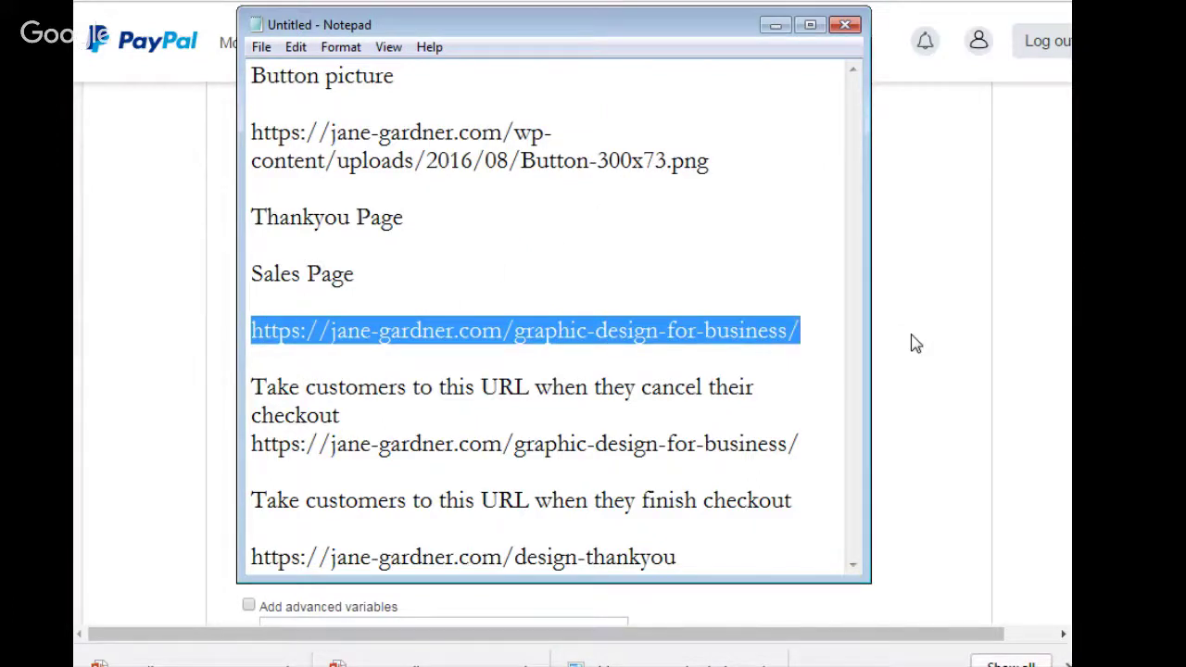
click(788, 27)
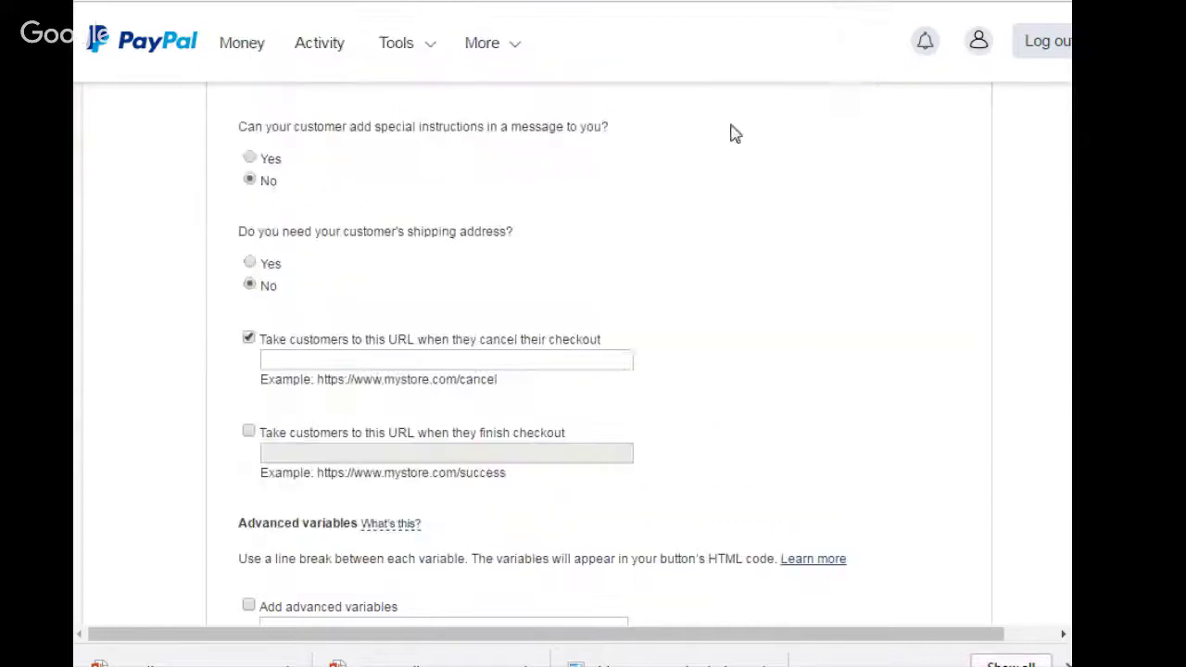
click(268, 358)
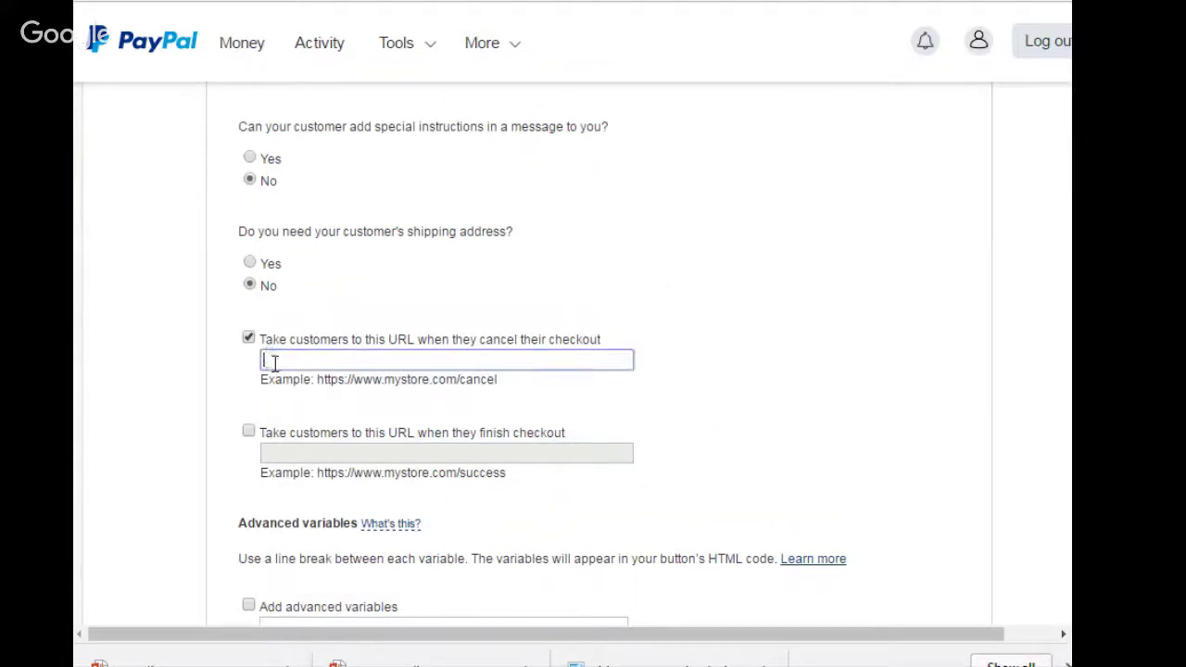
key(ctrl+v)
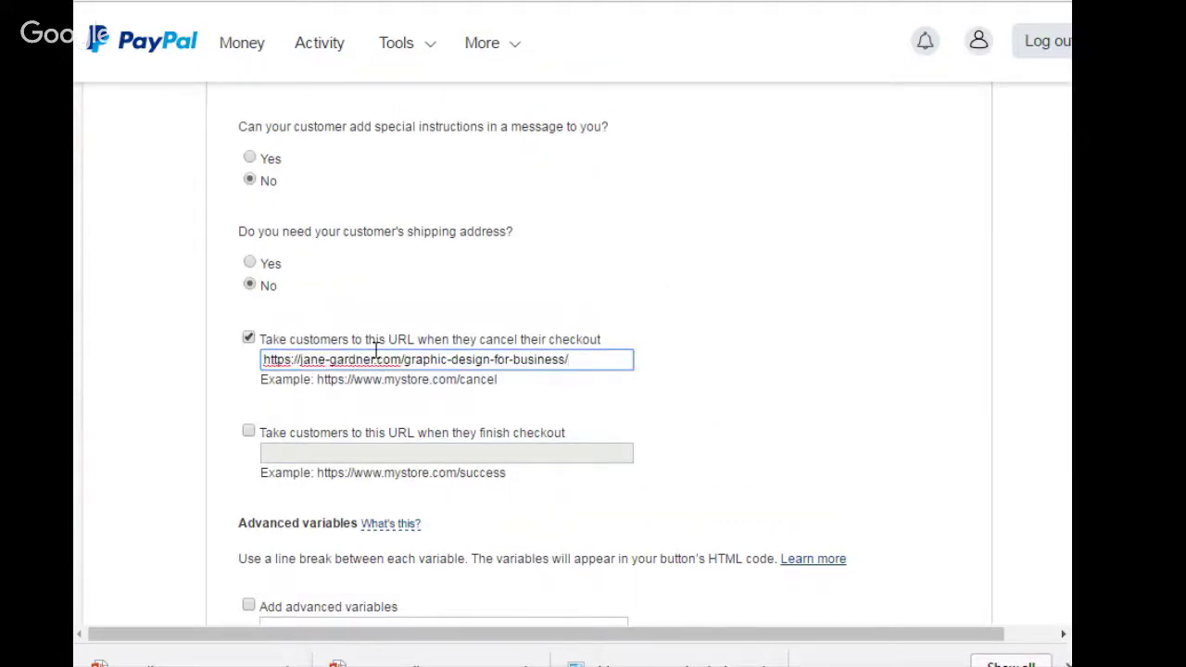
Step: Enable the finished-checkout redirect and fill its URL with the graphic-design-for-business address from the Notepad notes
click(249, 432)
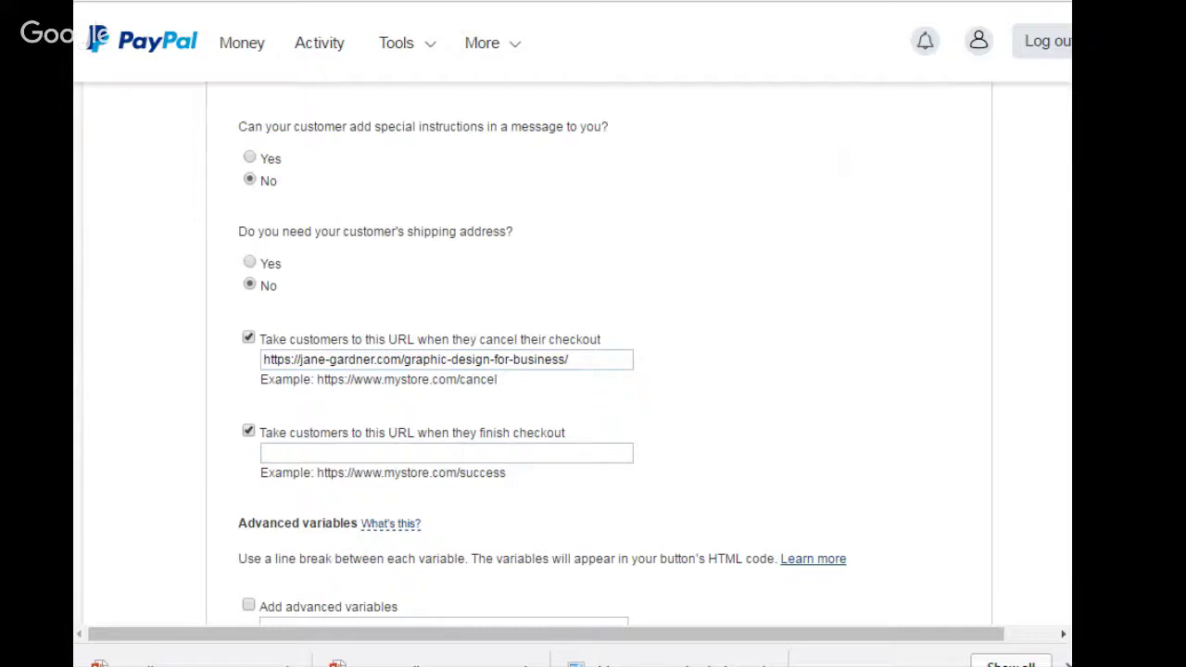
key(alt+Tab)
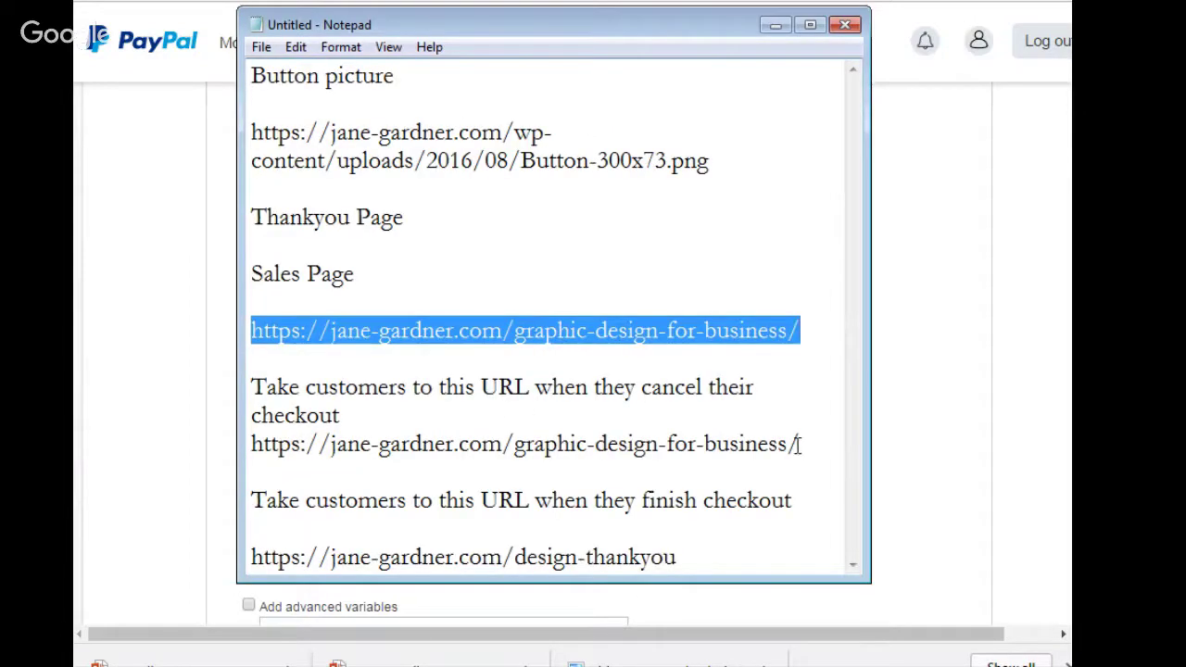
drag(801, 445, 217, 454)
key(ctrl+c)
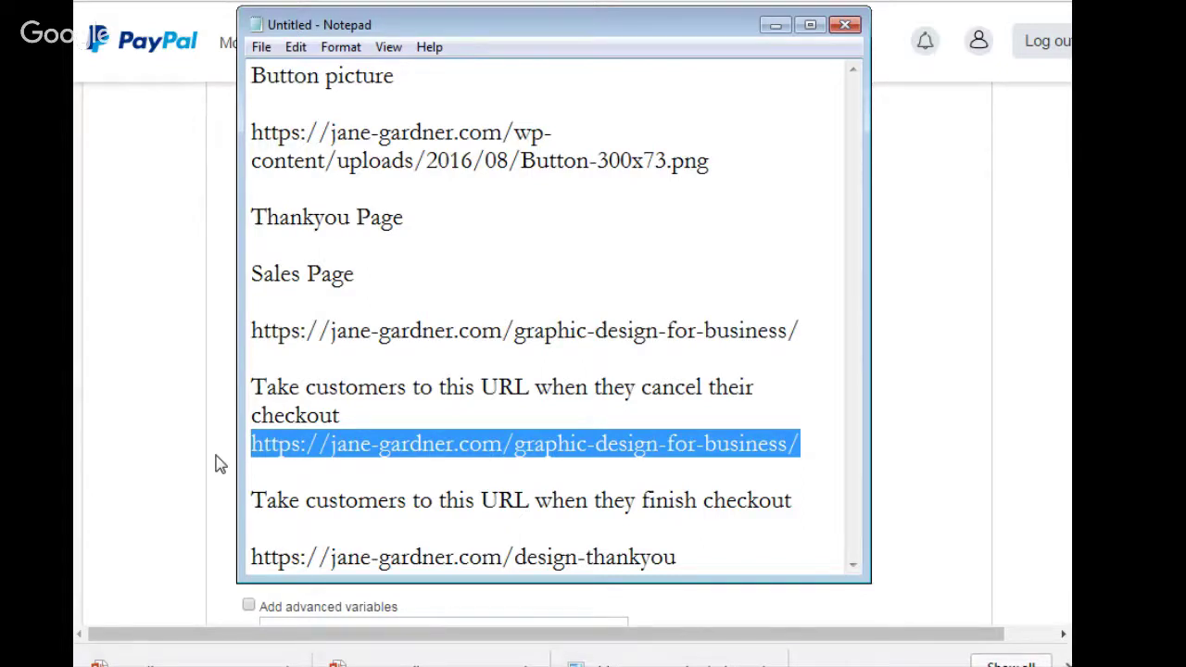
click(776, 26)
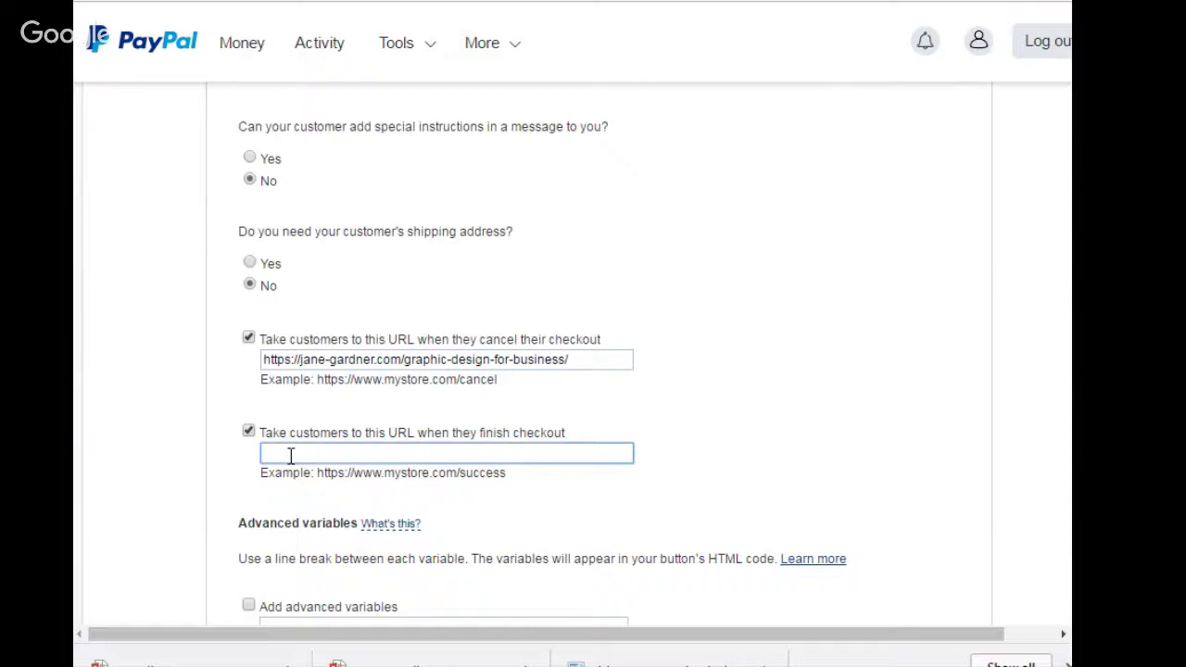
key(ctrl+v)
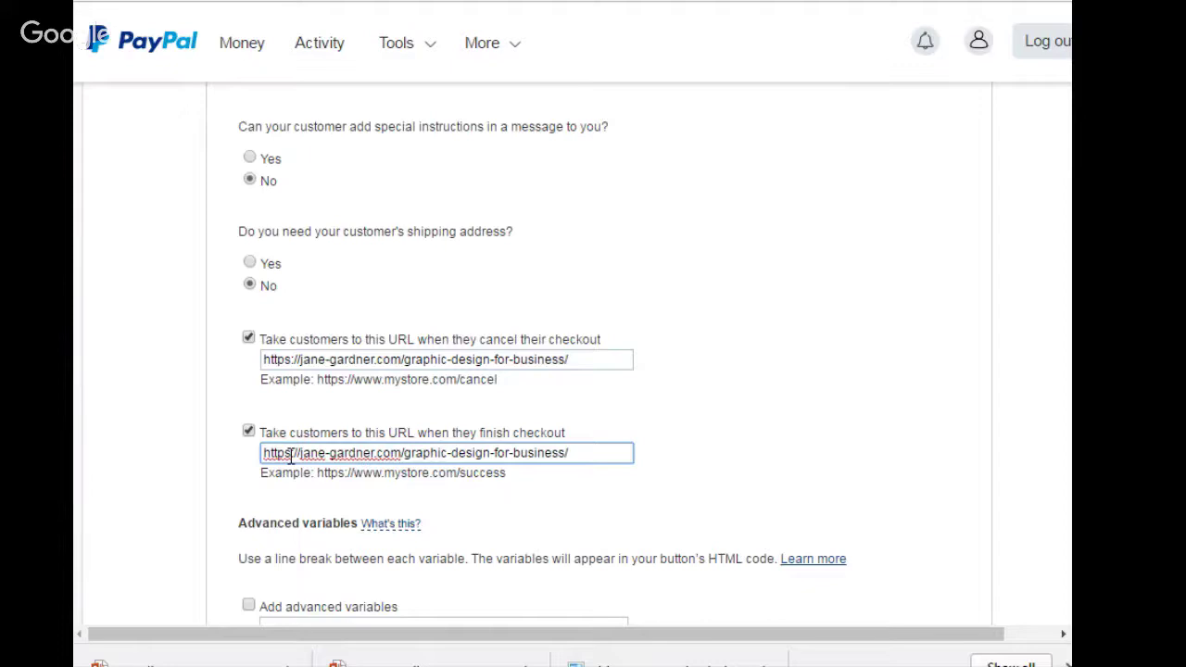
Step: Replace the finished-checkout URL with the design-thankyou page address from the Notepad notes
key(alt+Tab)
click(710, 553)
drag(710, 554, 105, 615)
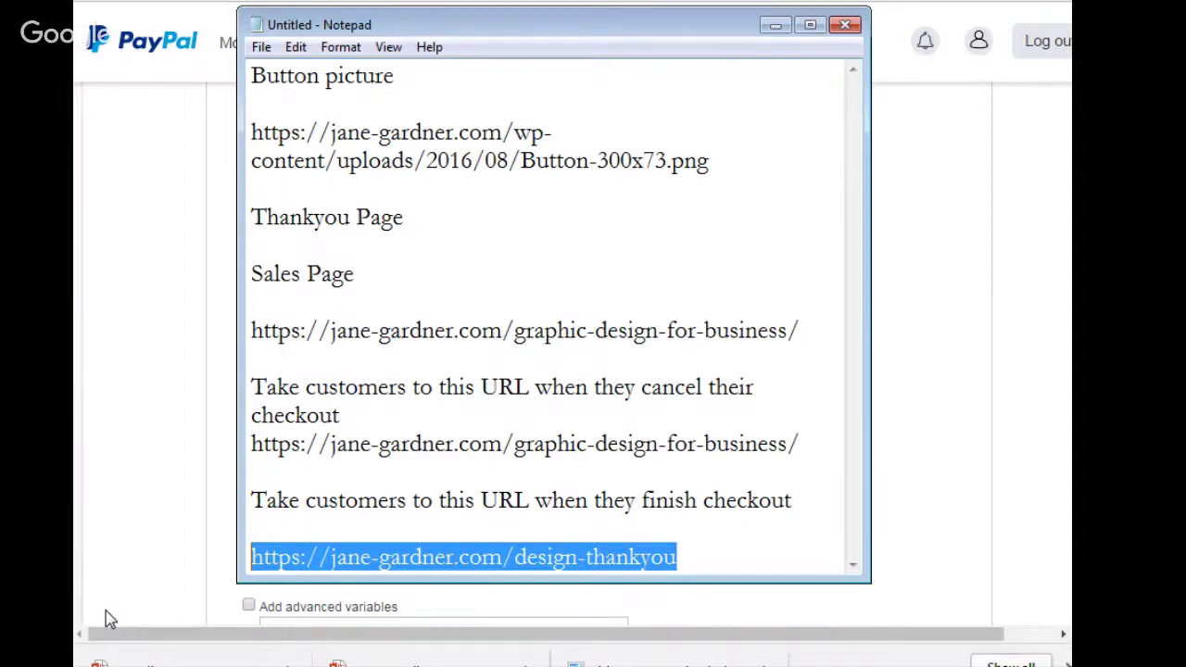
key(ctrl+c)
key(alt+Tab)
key(ctrl+v)
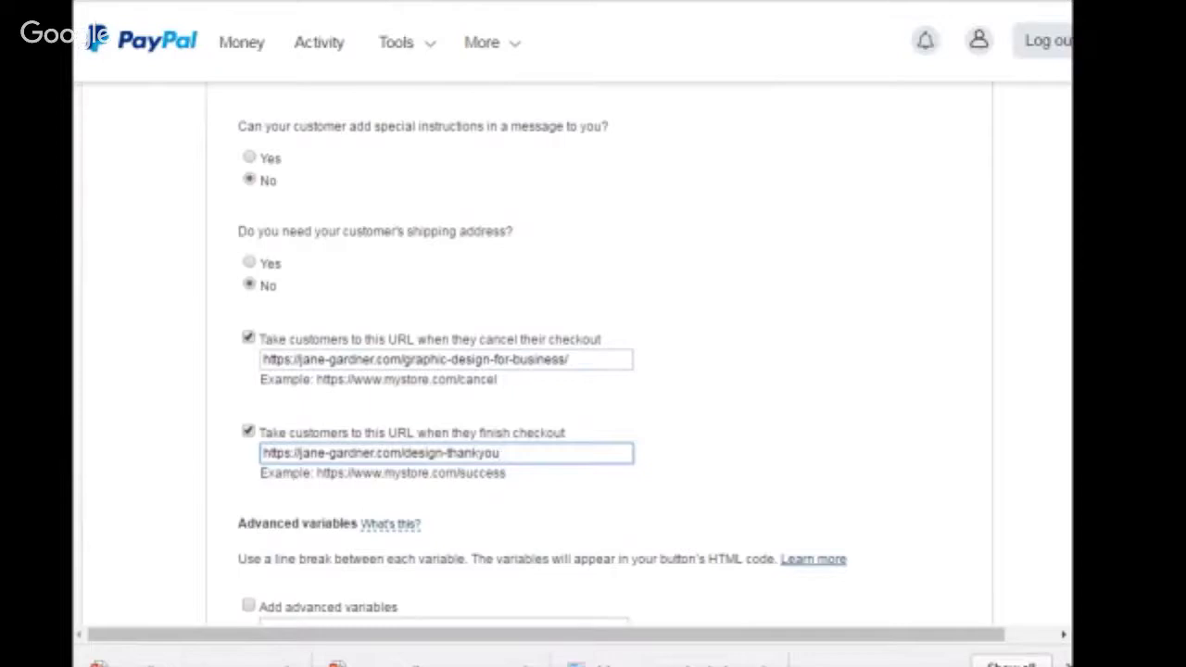
Step: Create the payment button and copy all of its generated website HTML code
scroll(593, 370, down, 4)
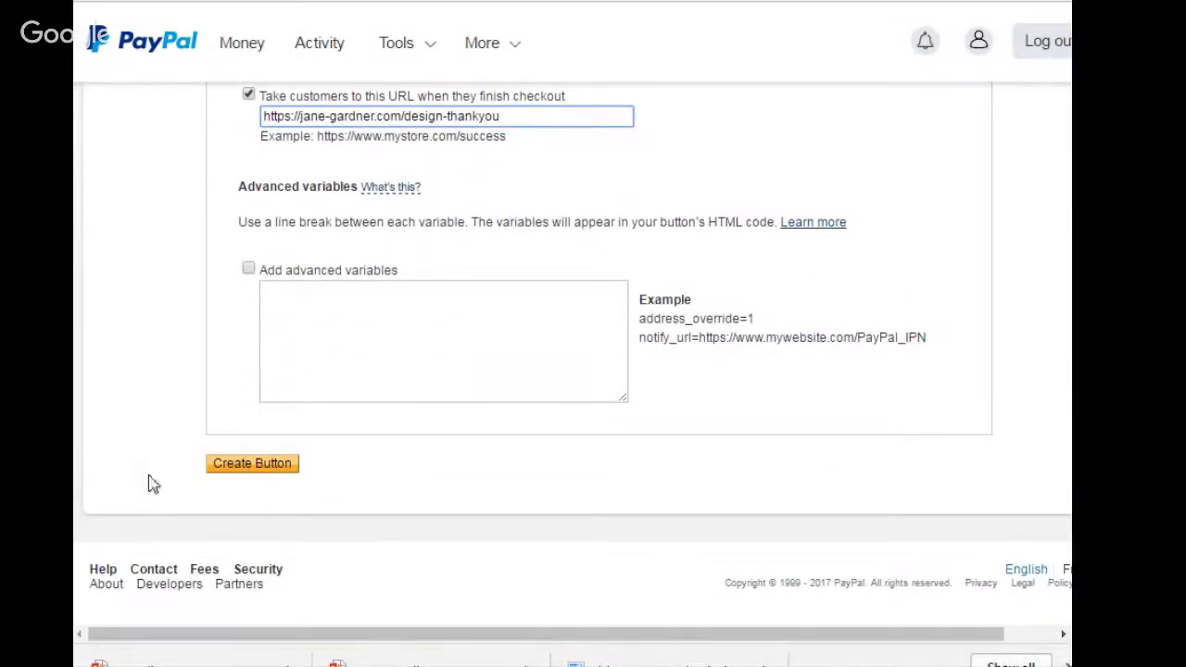
click(269, 471)
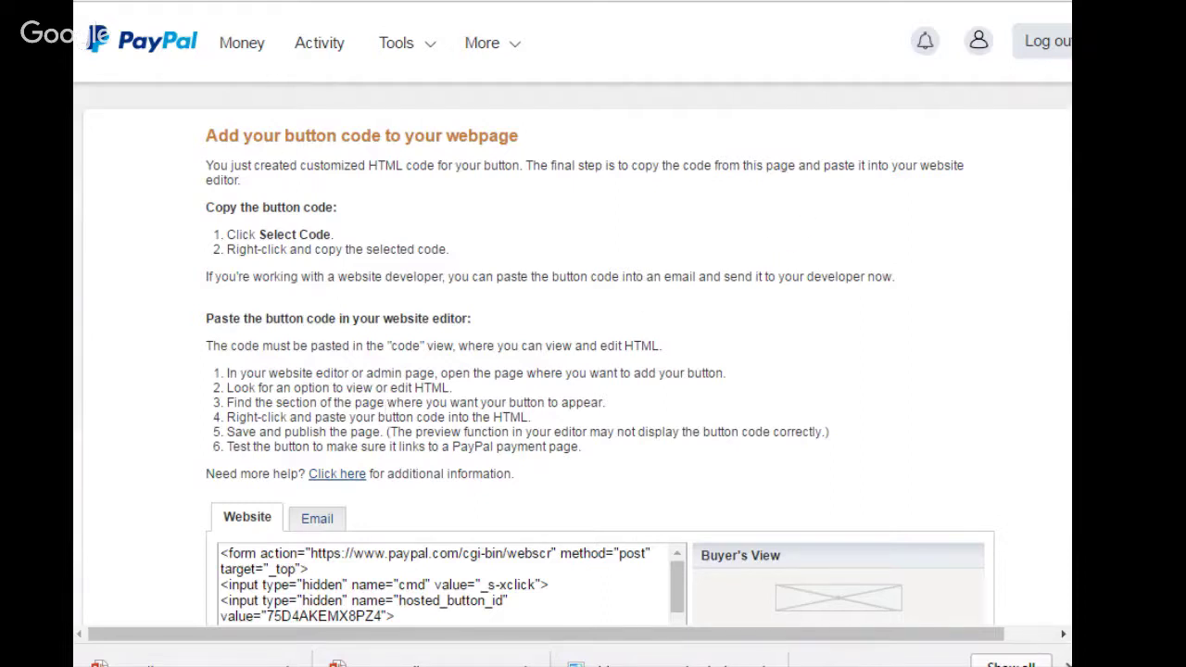
scroll(577, 354, down, 2)
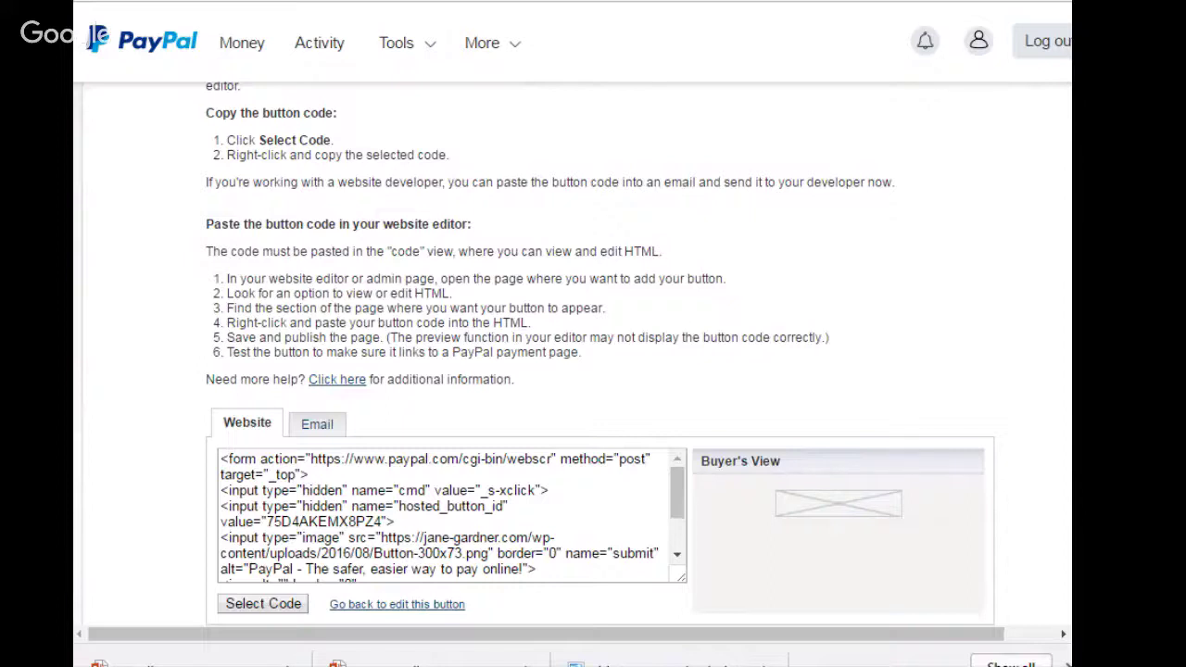
scroll(403, 293, down, 3)
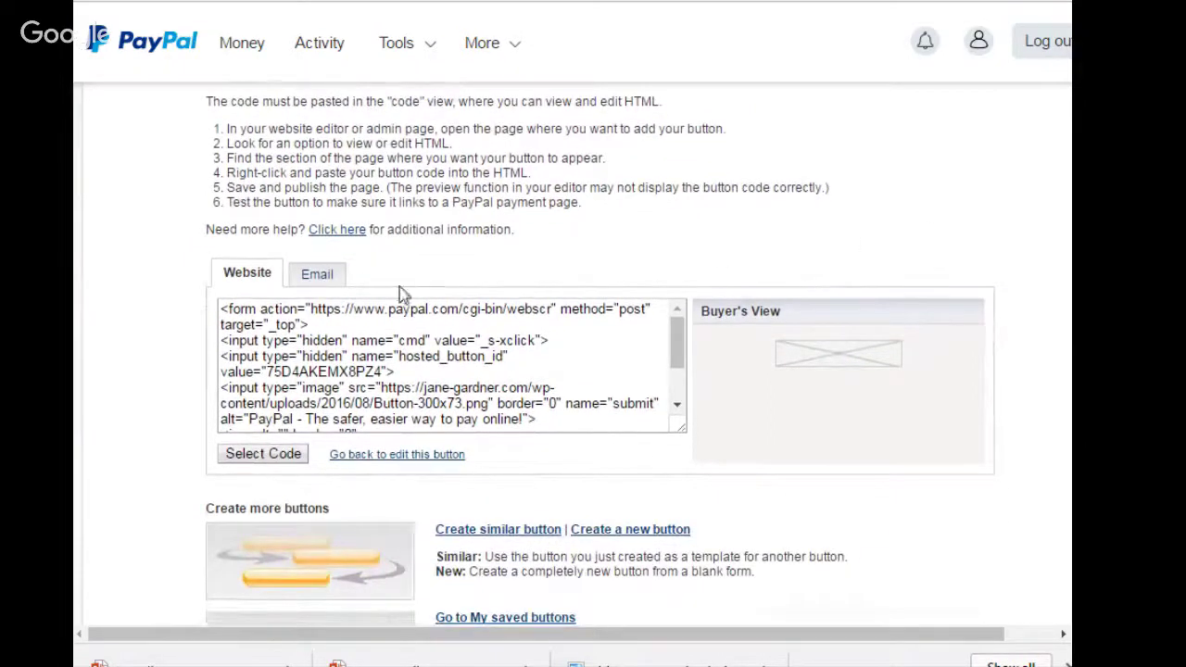
click(263, 454)
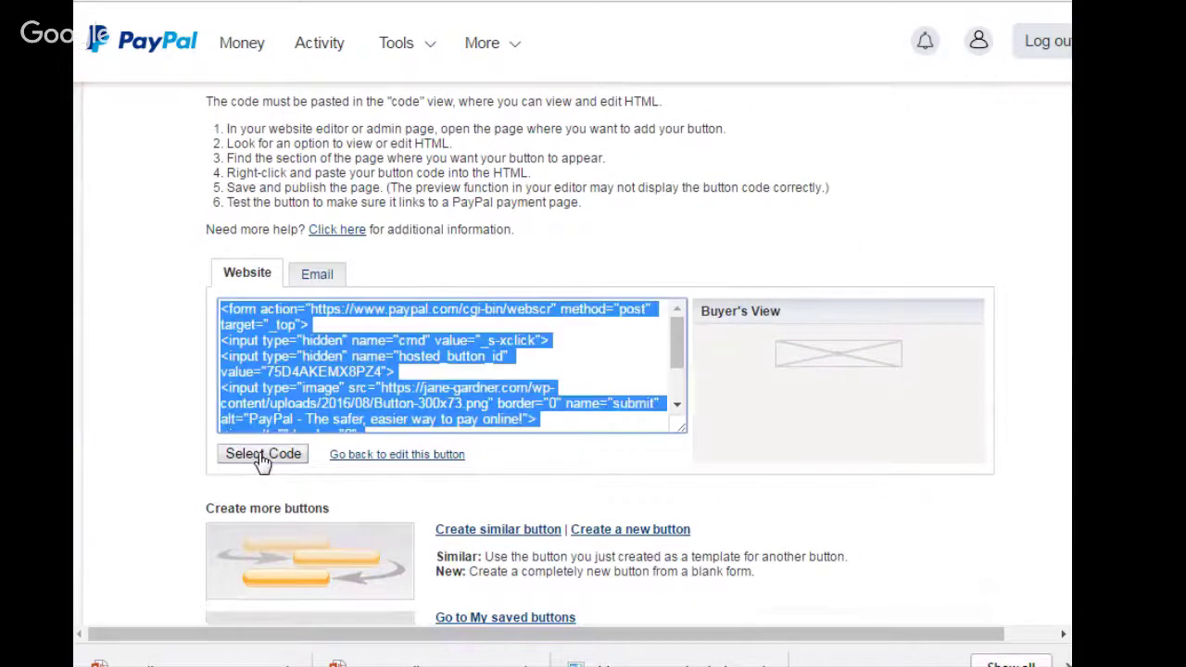
right_click(295, 380)
click(349, 400)
Step: Switch to the WordPress sales page editor and show the HTML source around the $17 download button
key(ctrl+Tab)
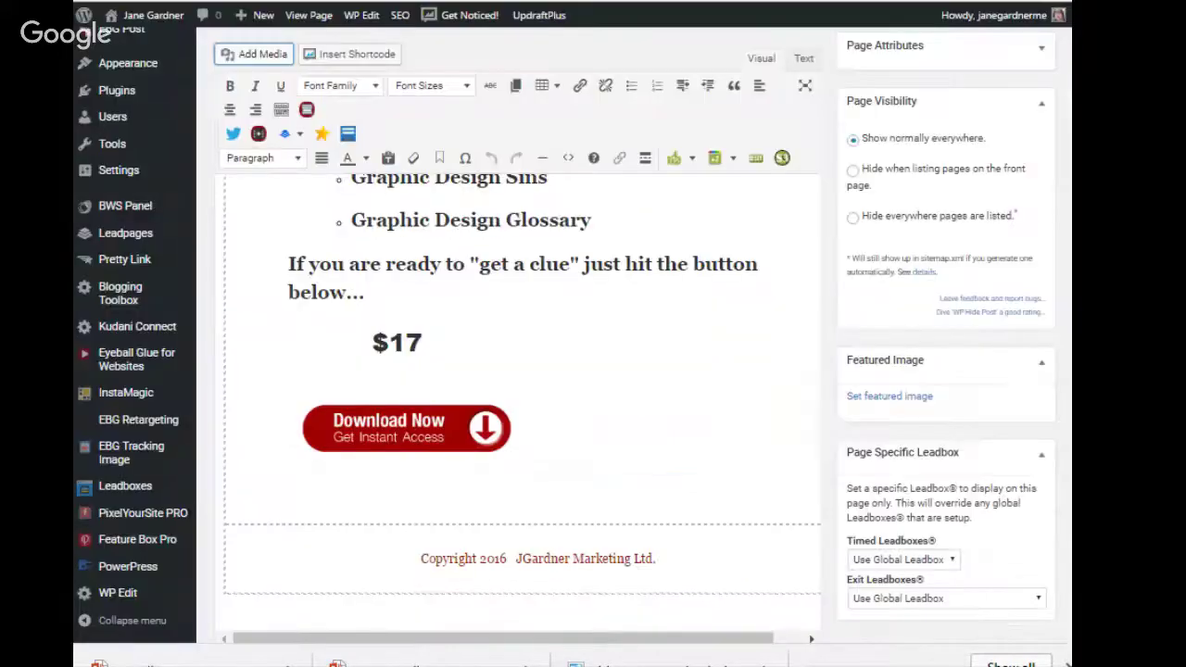
click(294, 387)
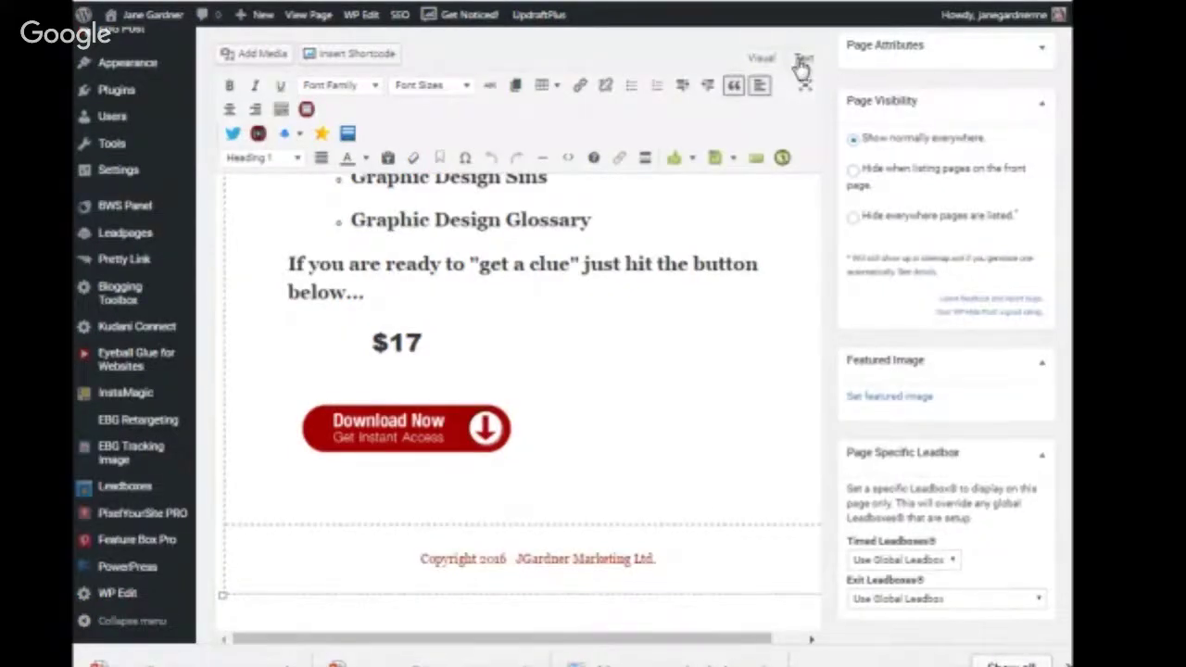
click(803, 59)
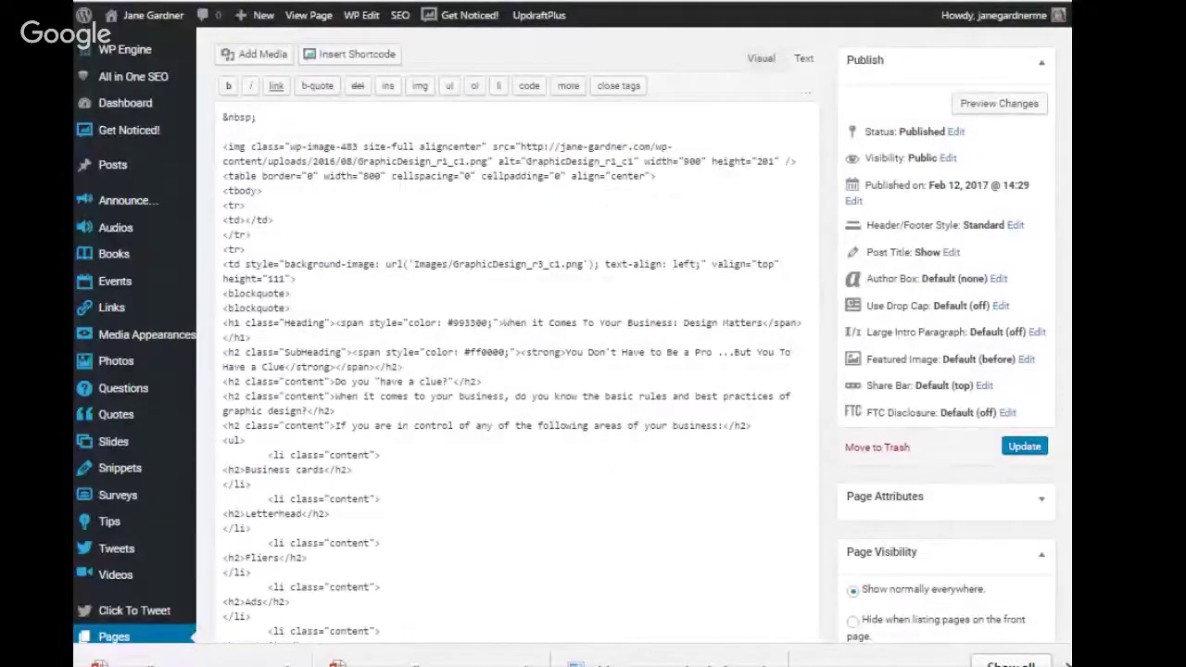
scroll(1037, 220, down, 15)
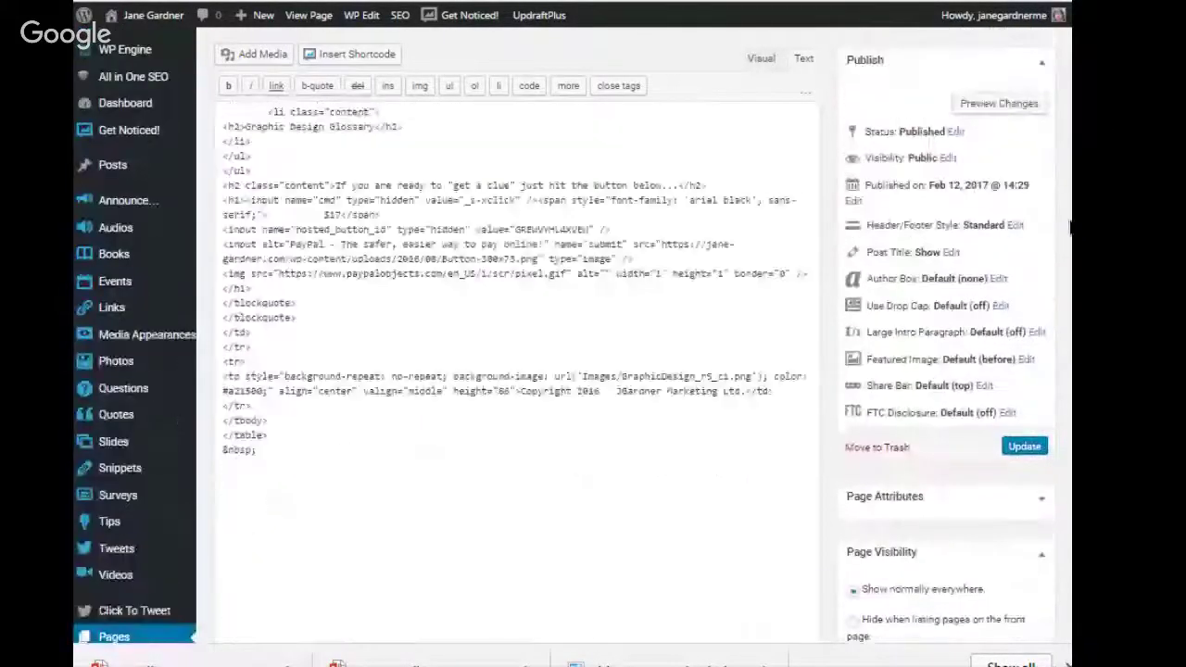
scroll(1069, 225, down, 5)
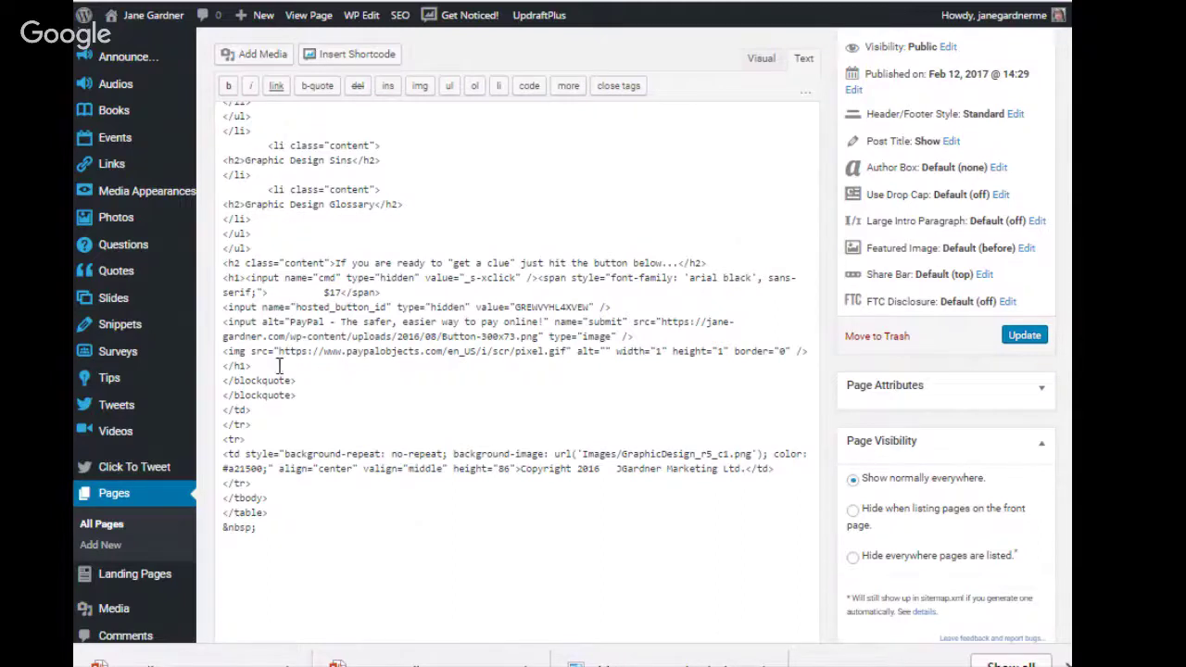
Step: Replace the old hosted-button code below the $17 heading with the copied PayPal button form code
click(223, 306)
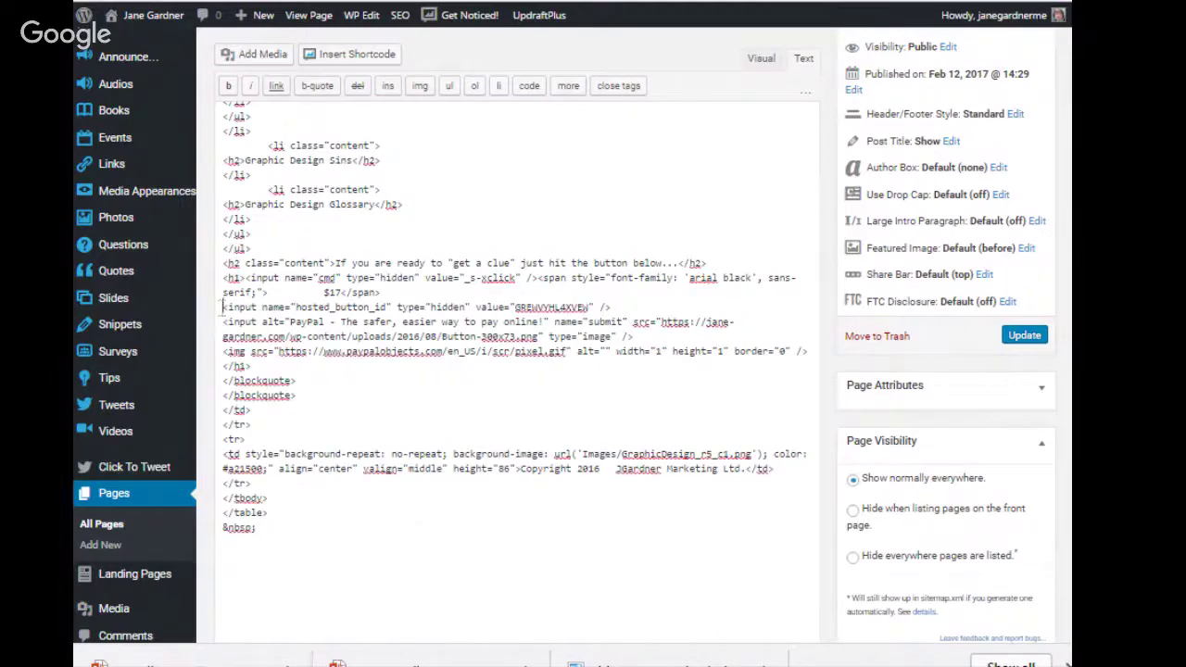
drag(222, 307, 342, 368)
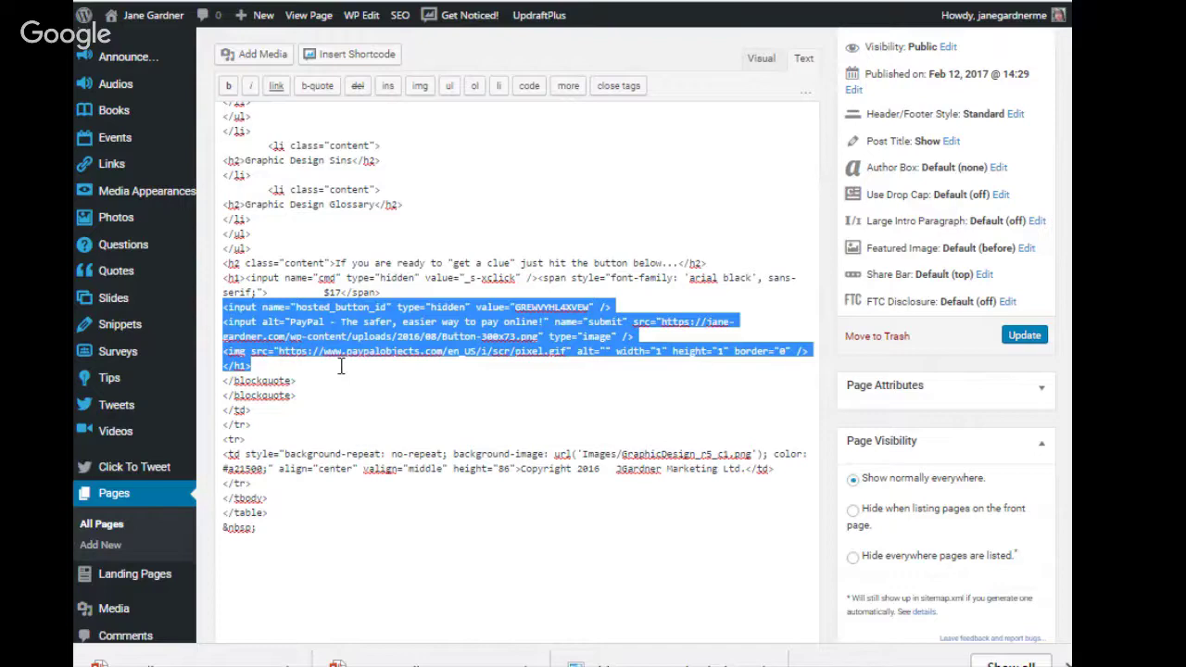
right_click(355, 335)
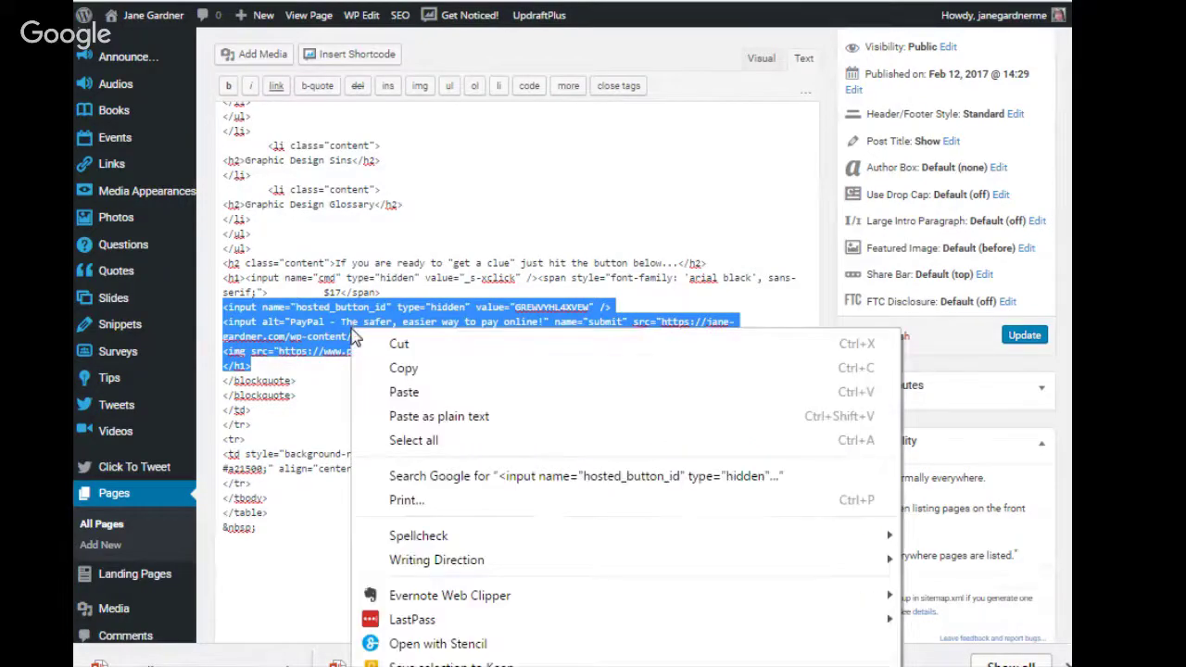
click(381, 392)
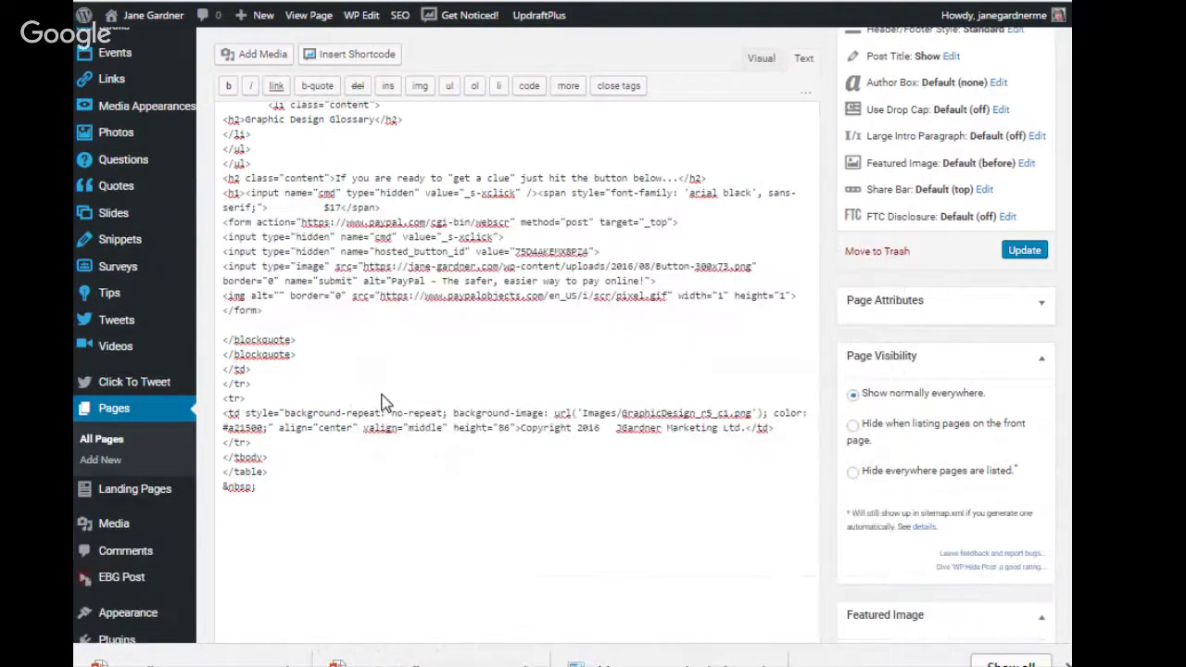
Step: Check the Download Now button under the $17 price in the visual view and update the page
click(759, 59)
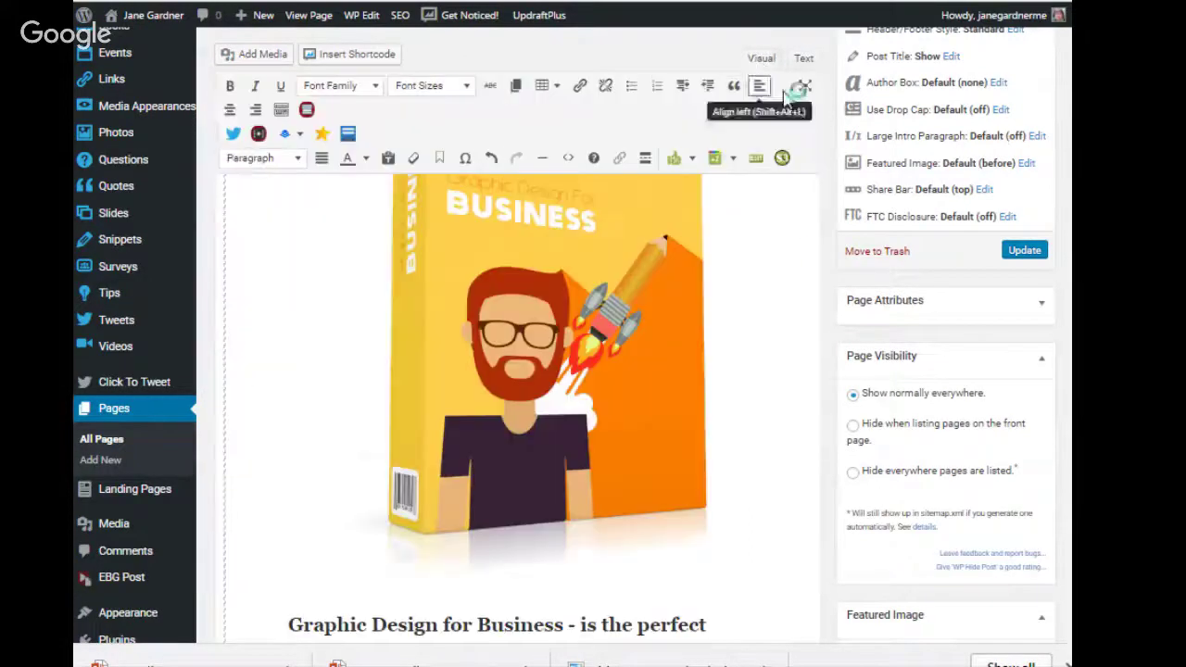
scroll(1064, 264, down, 2)
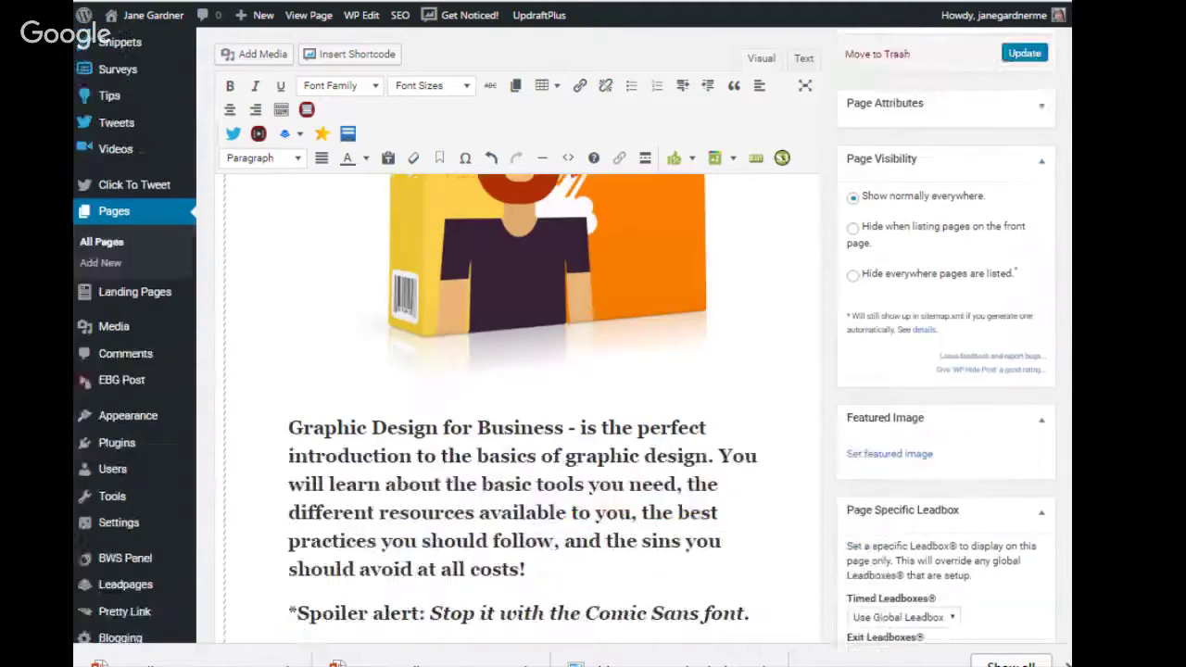
scroll(1064, 264, down, 5)
scroll(1064, 264, up, 5)
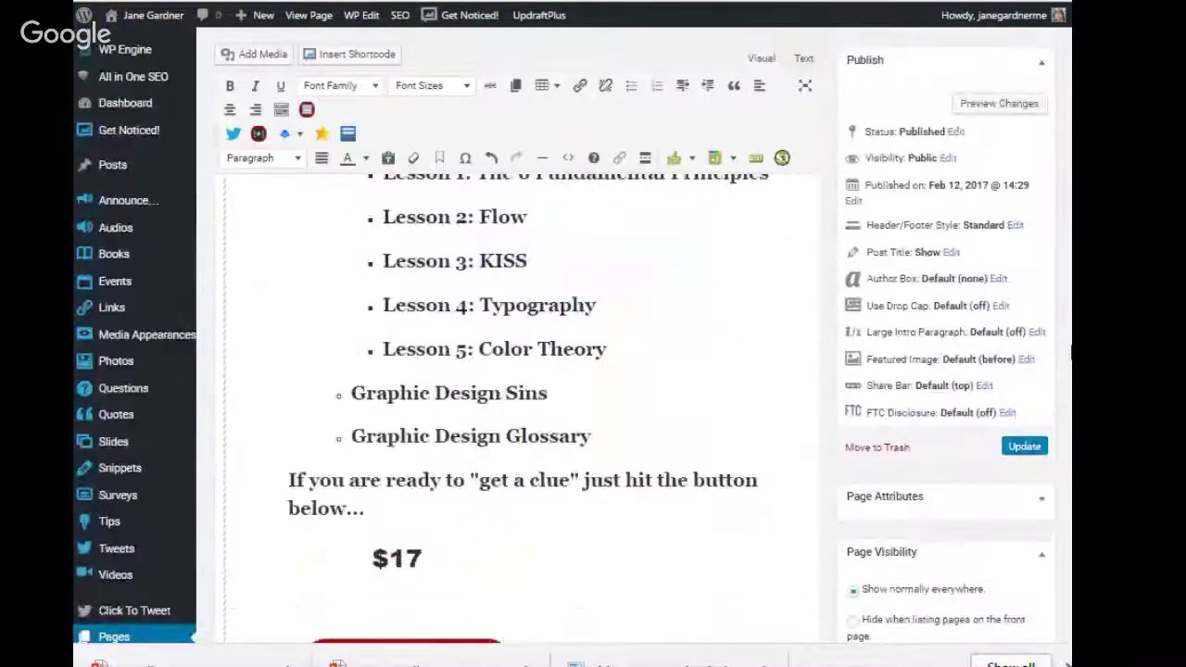
scroll(808, 390, down, 3)
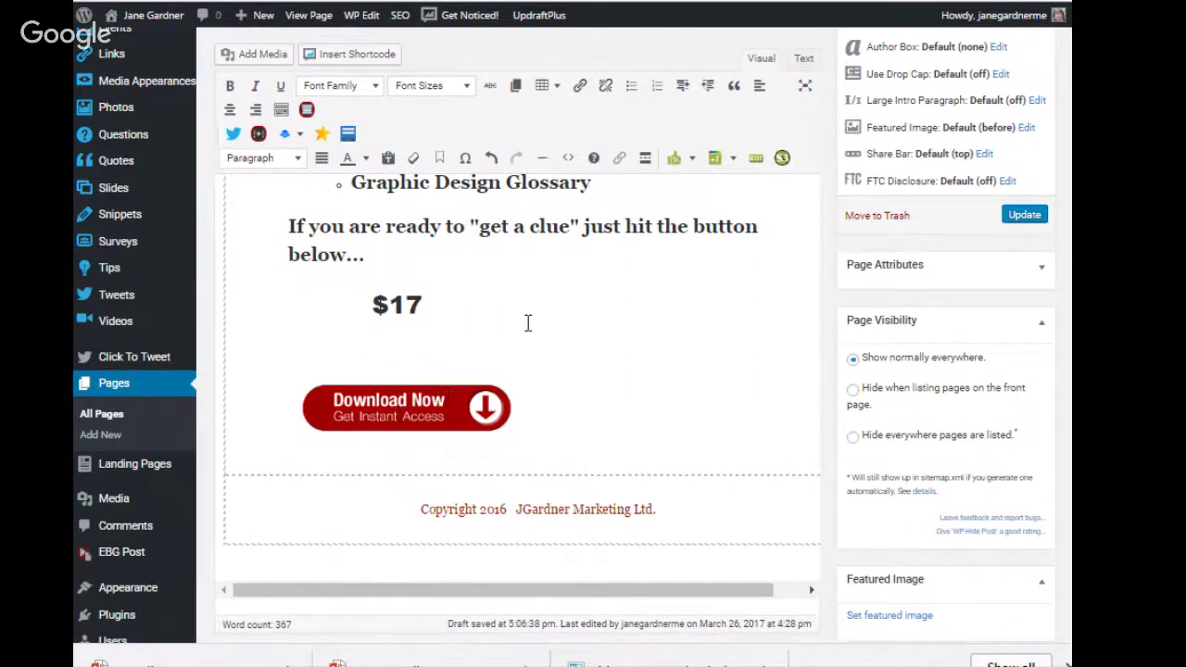
click(1025, 216)
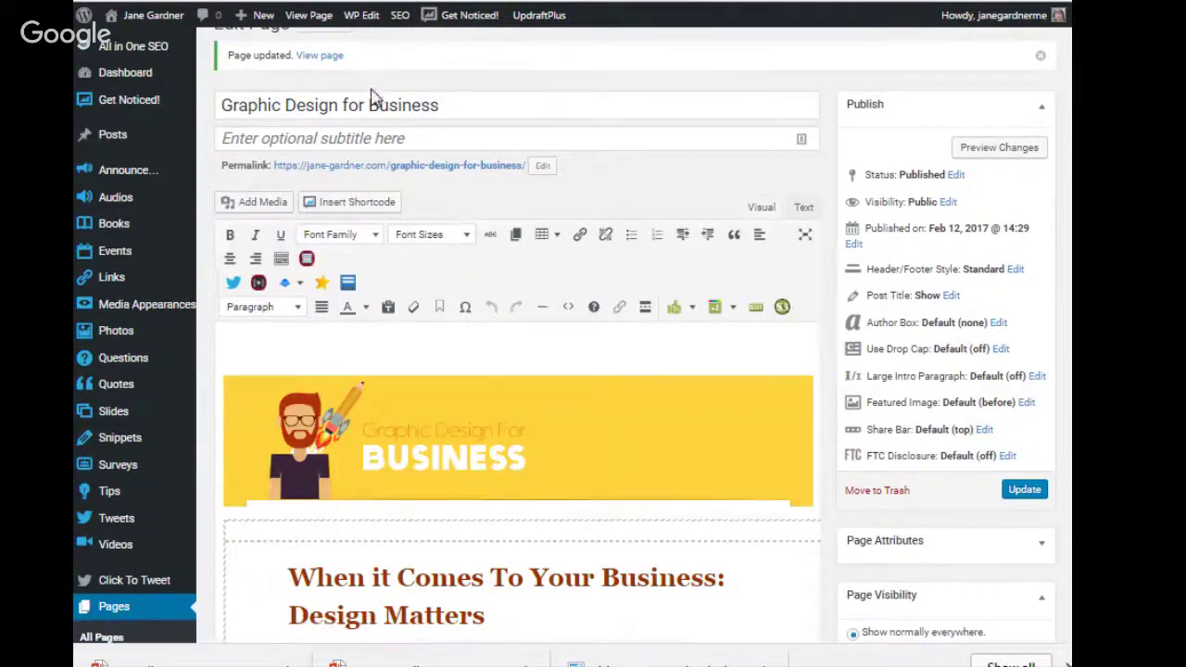
Step: Open the live sales page in a new tab, test its Download Now button through to PayPal, and return to the page editor
click(323, 57)
right_click(326, 70)
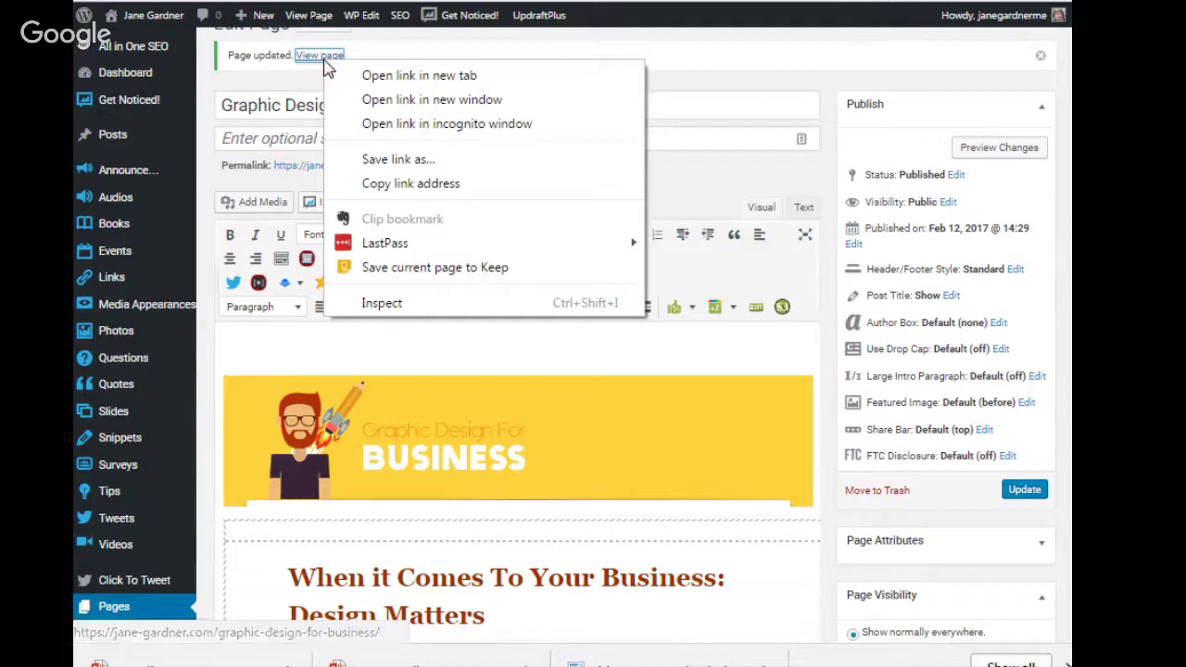
click(377, 79)
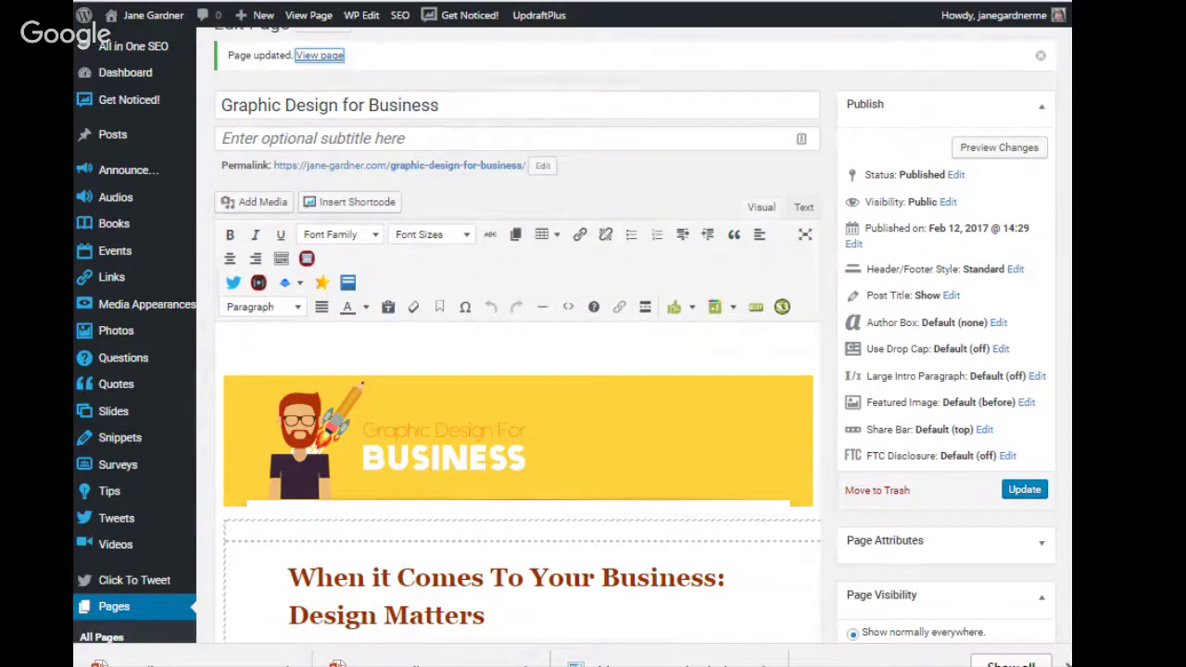
key(ctrl+Tab)
scroll(1001, 64, down, 10)
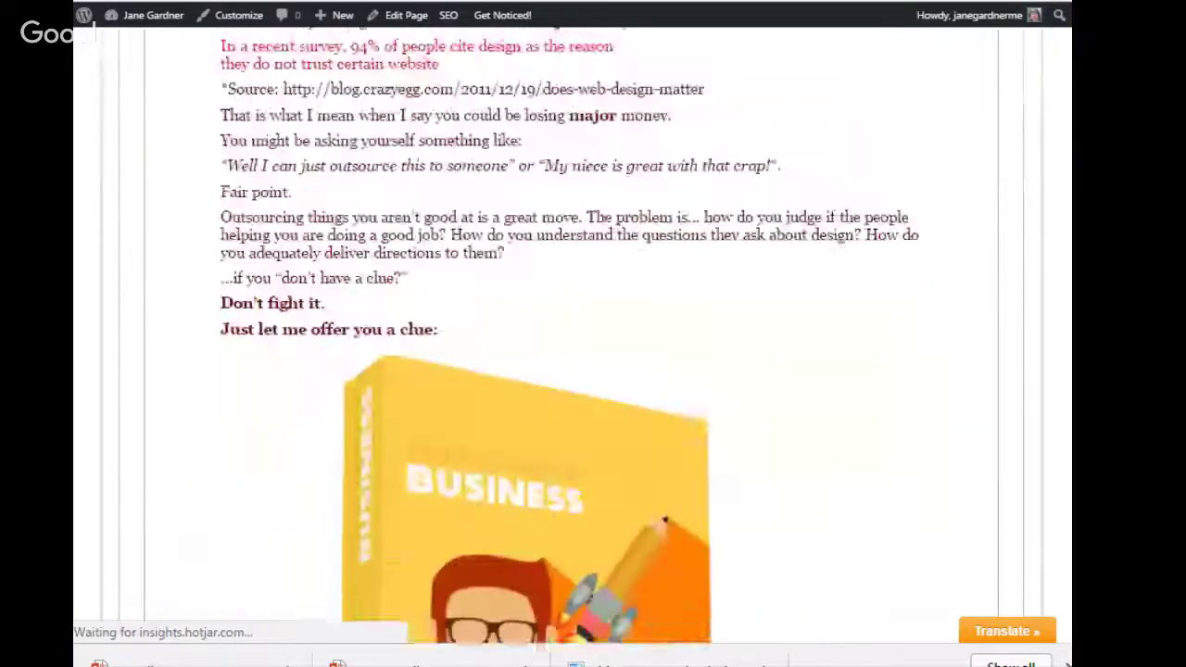
scroll(572, 333, down, 10)
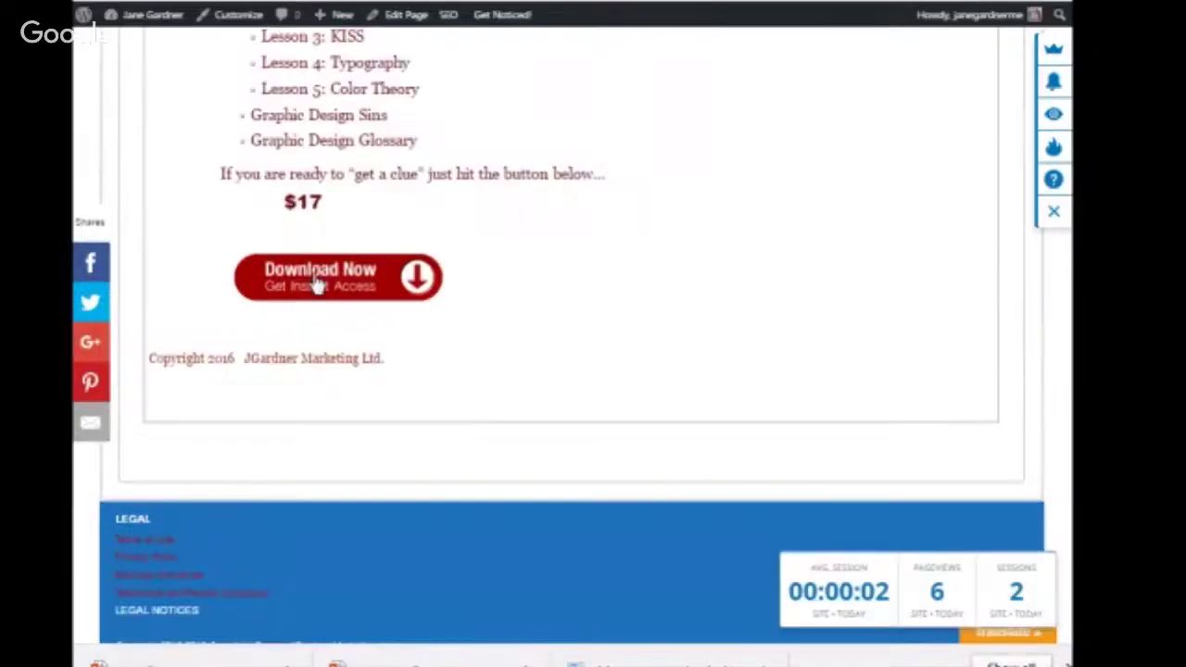
click(316, 282)
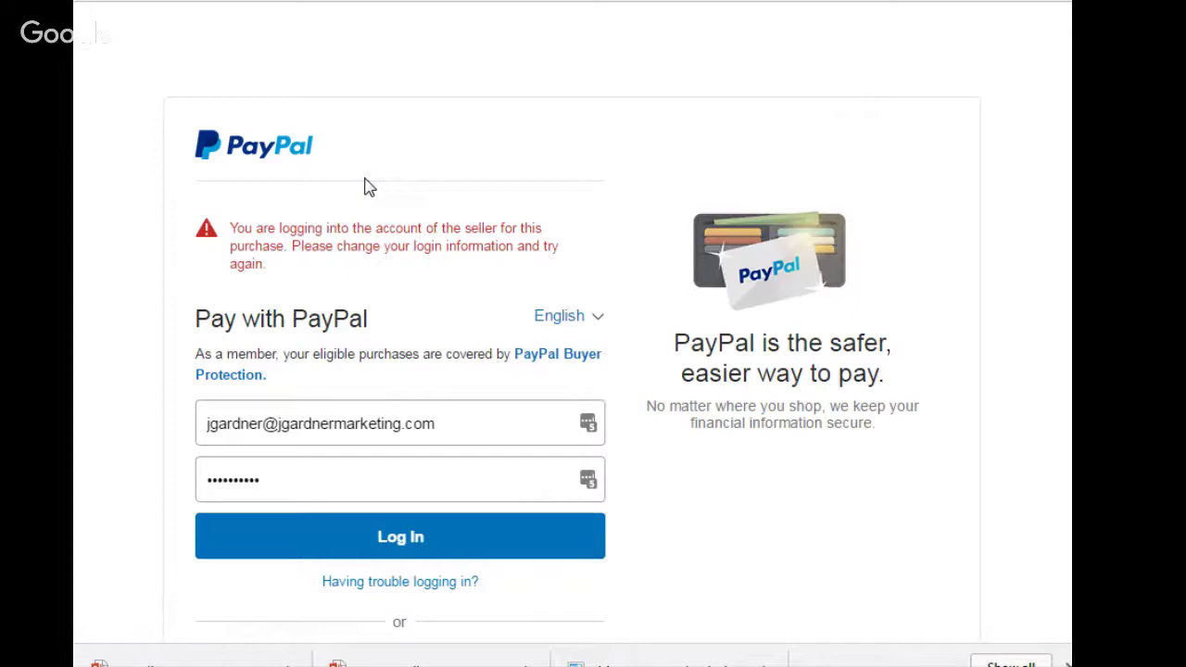
click(390, 2)
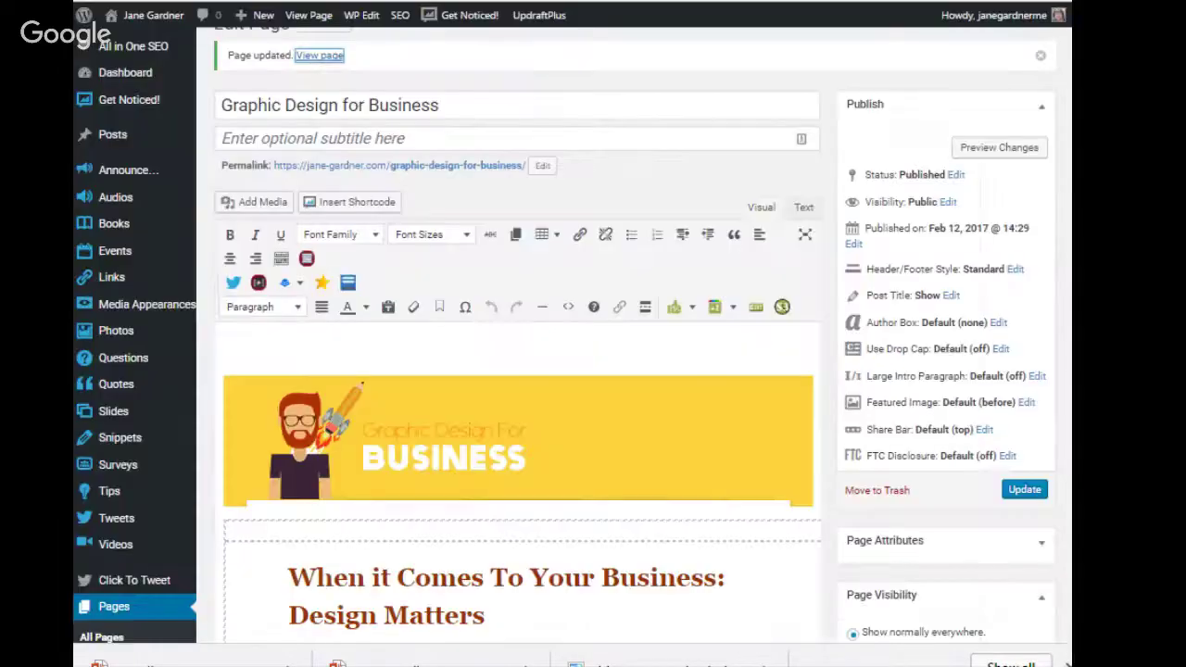